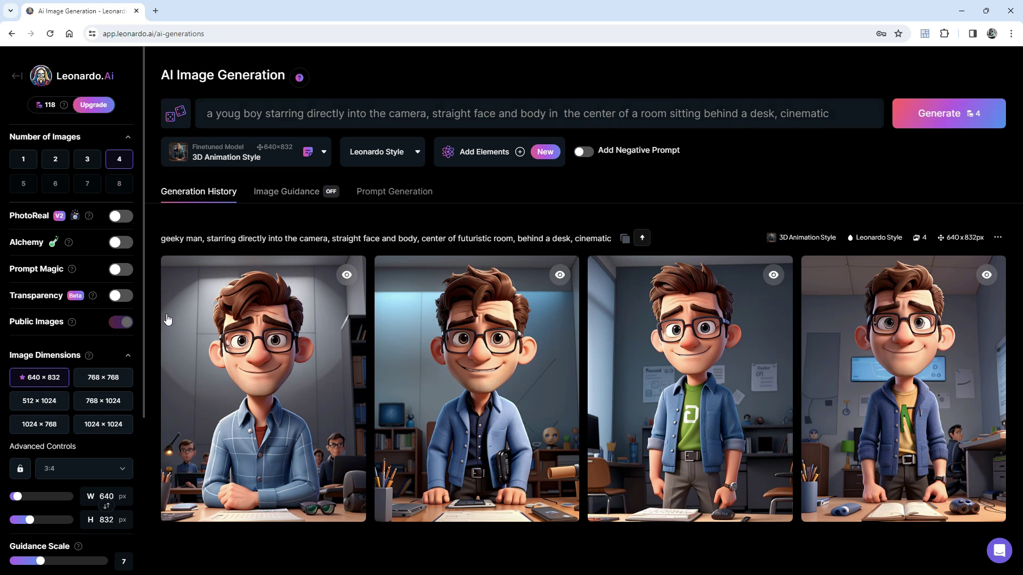
Step: Choose 1024 × 768 image dimensions and review the young-boy desk prompt text
{"action": "left_click", "coordinate": [50, 426]}
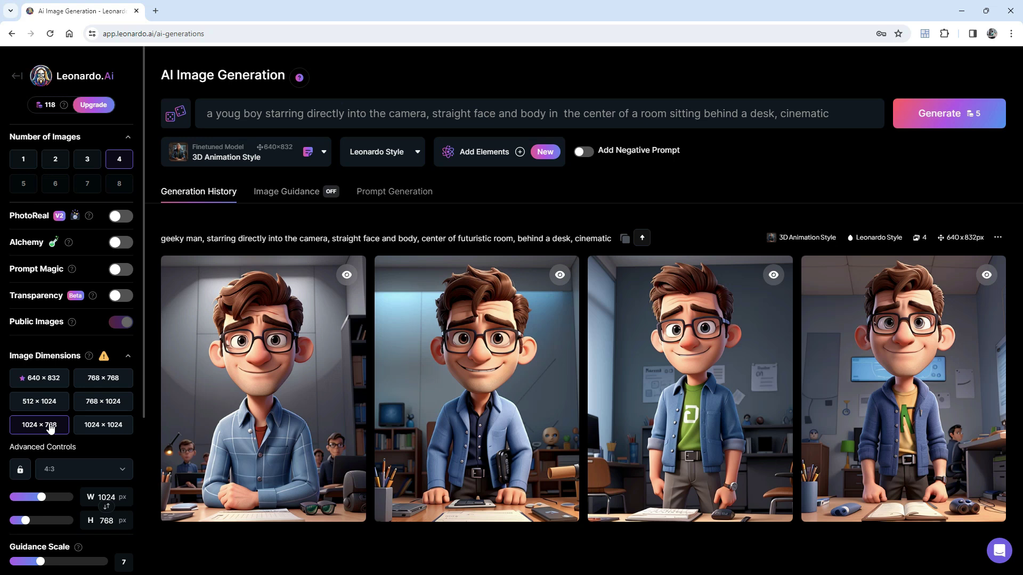
{"action": "mouse_move", "coordinate": [44, 360]}
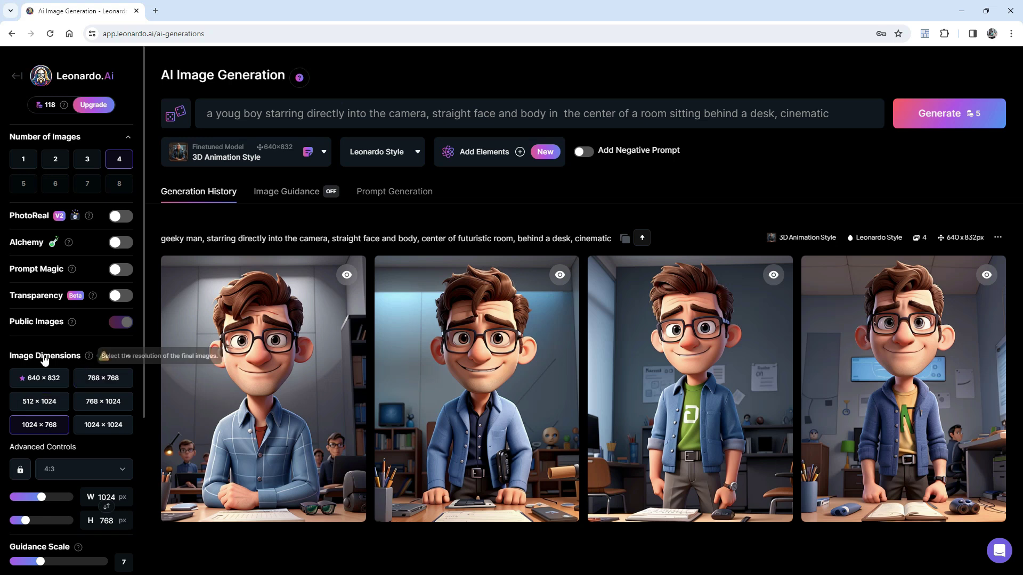
{"action": "left_click", "coordinate": [251, 113]}
{"action": "left_click", "coordinate": [283, 113]}
{"action": "left_click_drag", "start_coordinate": [205, 113], "coordinate": [855, 117]}
{"action": "left_click", "coordinate": [855, 117]}
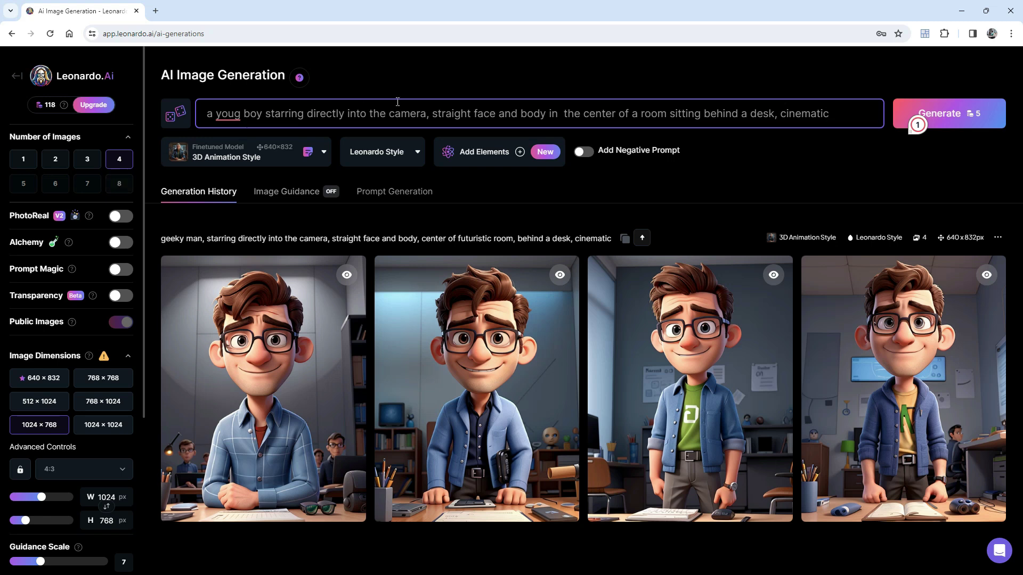
Step: Generate four boy-at-desk images and open the first one enlarged
{"action": "left_click", "coordinate": [960, 115]}
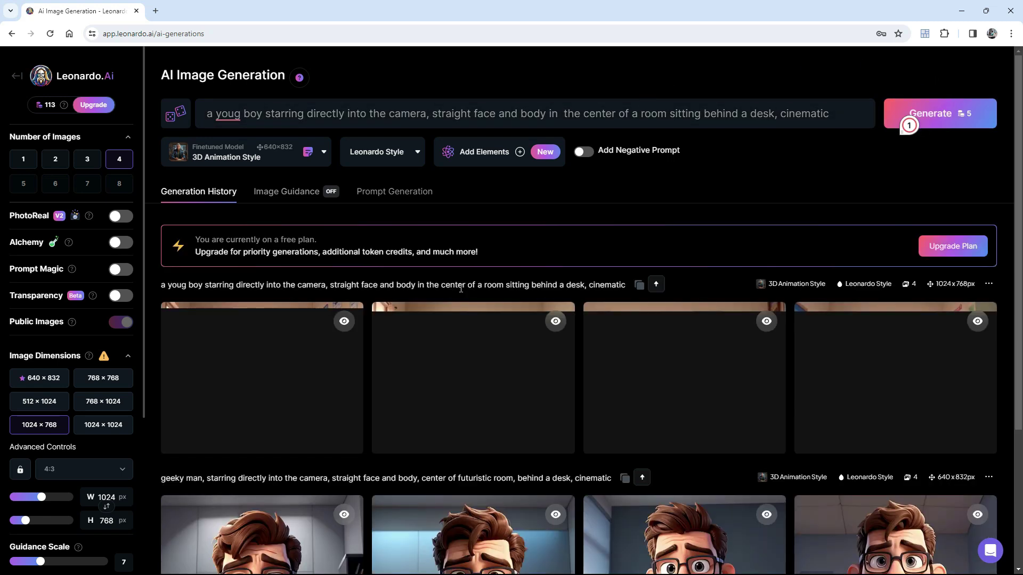
{"action": "mouse_move", "coordinate": [273, 355]}
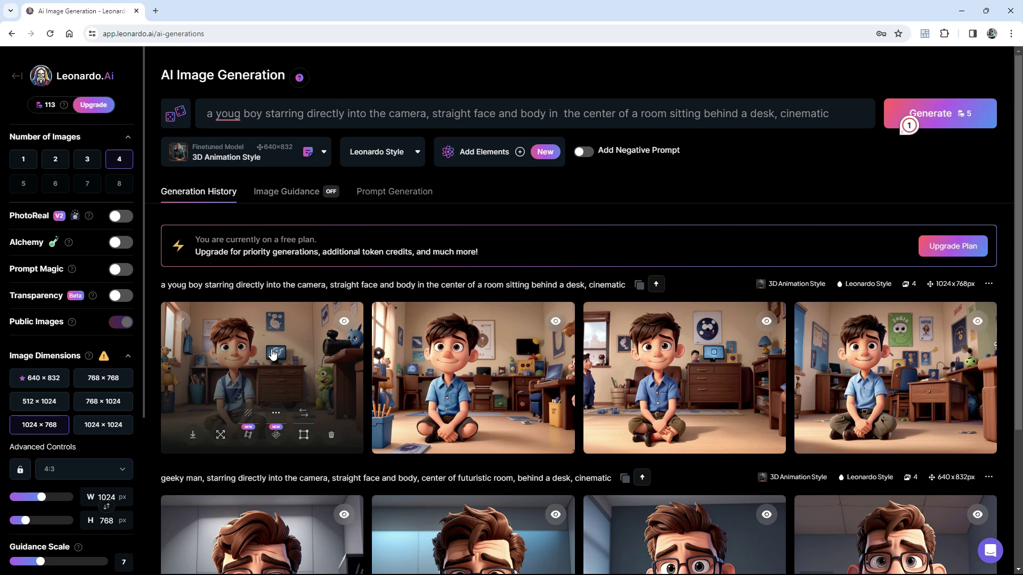
{"action": "left_click", "coordinate": [273, 354]}
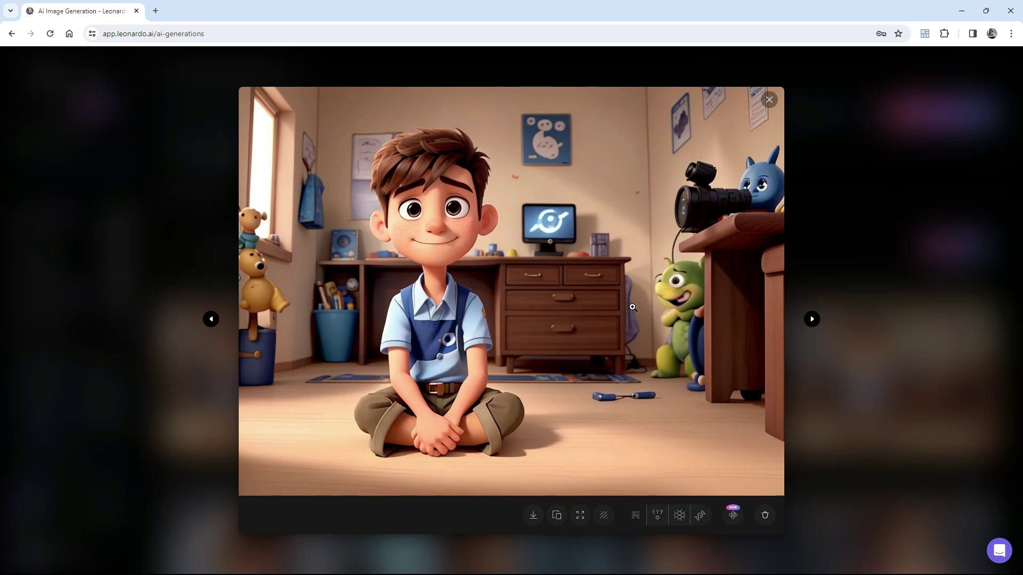
Step: Download the first two generated boy images as JPGs, then move to the third
{"action": "left_click", "coordinate": [533, 515]}
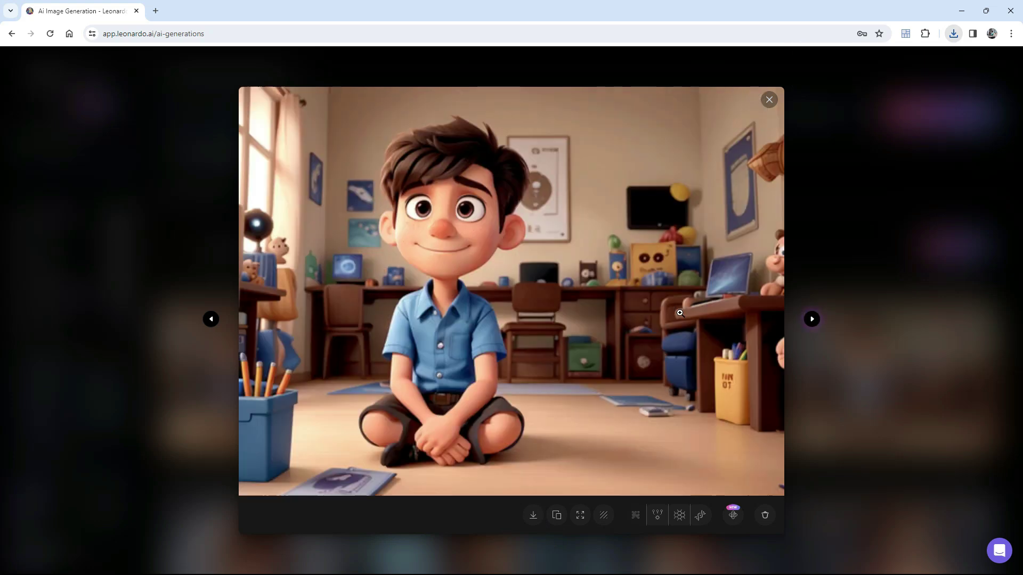
{"action": "left_click", "coordinate": [812, 319]}
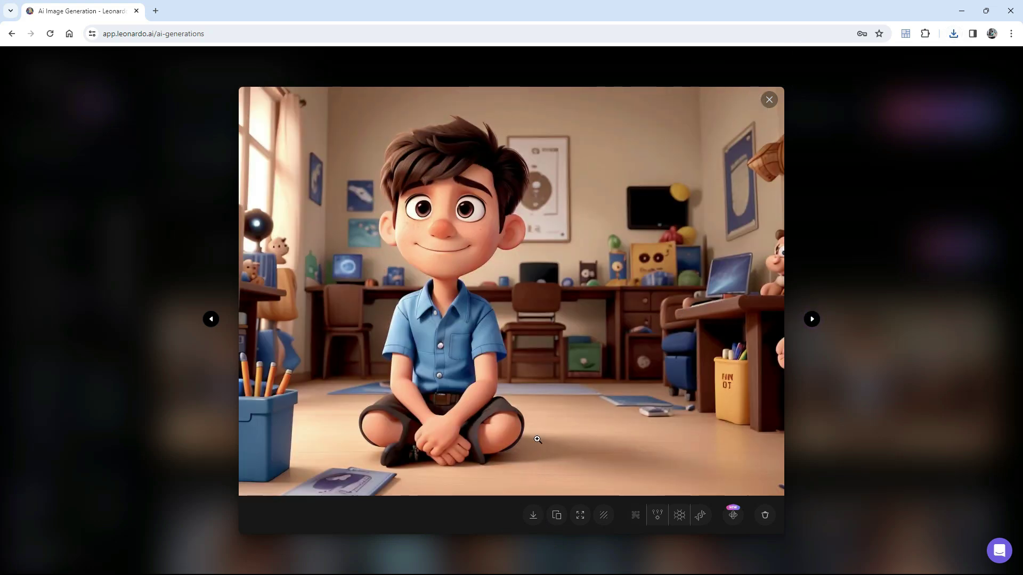
{"action": "left_click", "coordinate": [534, 515]}
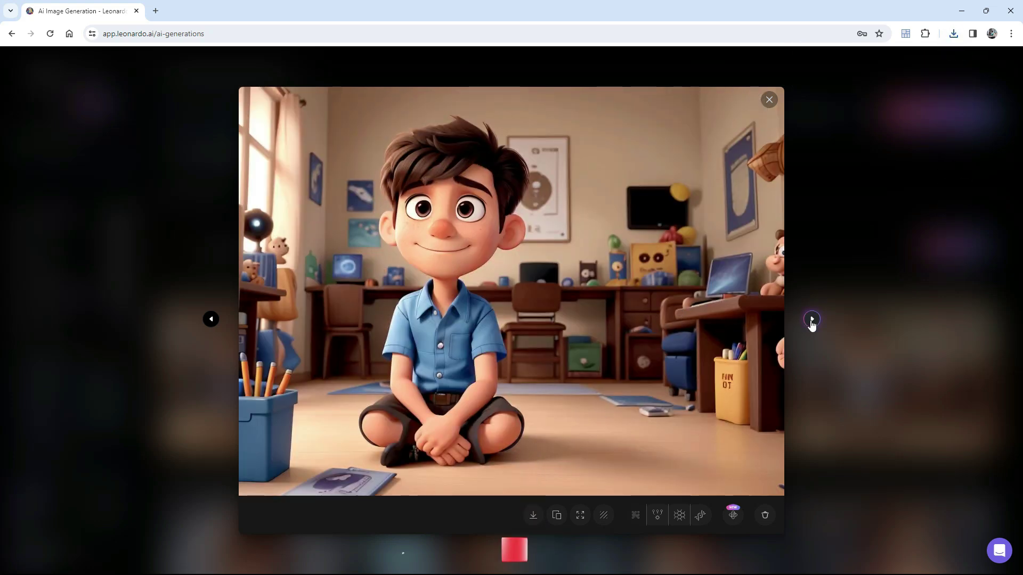
{"action": "left_click", "coordinate": [812, 320]}
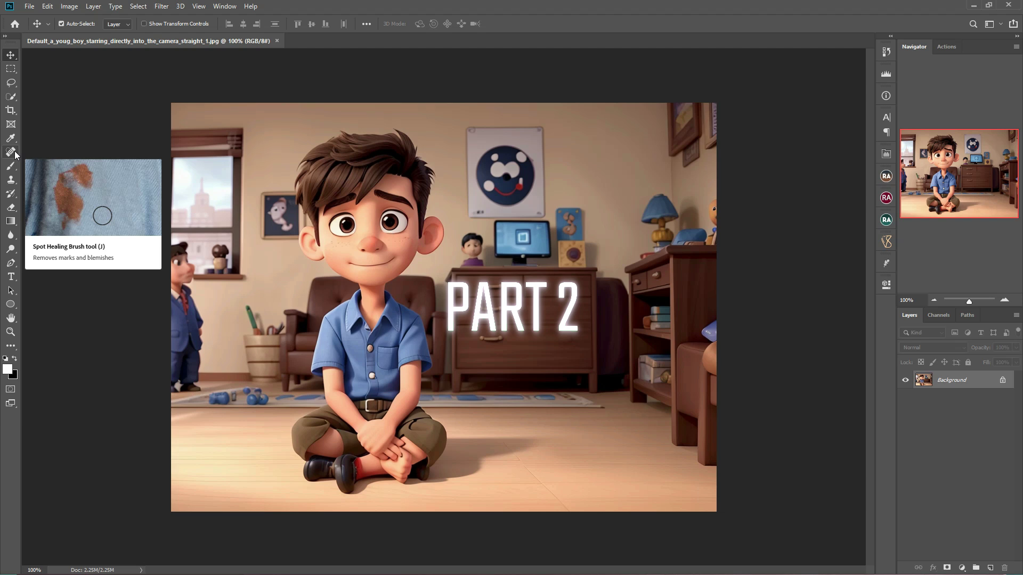
Step: Heal away the boy's smiling mouth with the Spot Healing Brush, leaving blank skin
{"action": "left_click", "coordinate": [13, 153]}
{"action": "scroll", "coordinate": [373, 246], "scroll_direction": "up", "scroll_amount": 6}
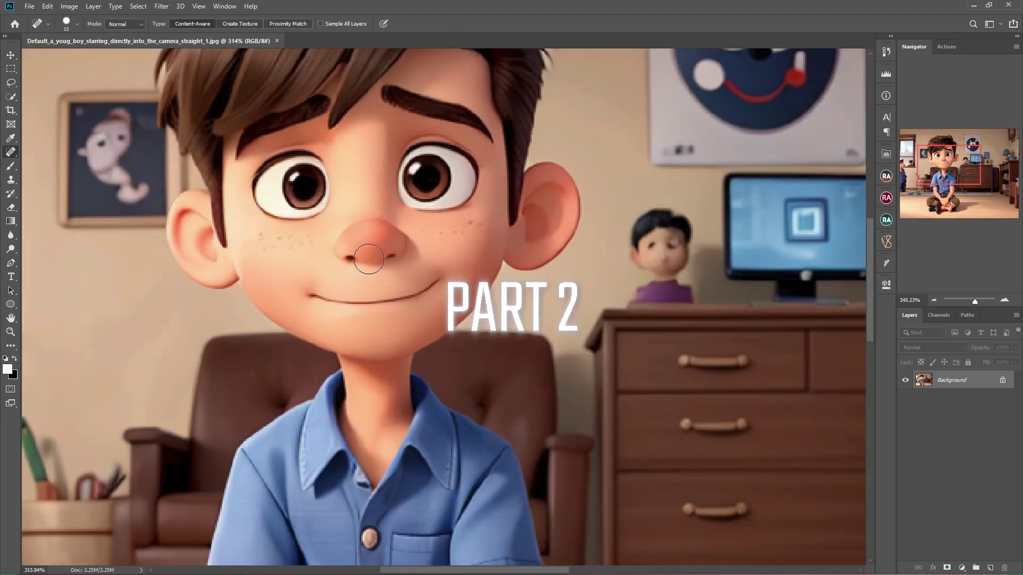
{"action": "key", "text": "["}
{"action": "key", "text": "["}
{"action": "mouse_move", "coordinate": [278, 307]}
{"action": "left_mouse_down"}
{"action": "mouse_move", "coordinate": [385, 317]}
{"action": "mouse_move", "coordinate": [452, 285]}
{"action": "mouse_move", "coordinate": [384, 318]}
{"action": "mouse_move", "coordinate": [393, 308]}
{"action": "left_mouse_up"}
{"action": "key", "text": "bracketright"}
{"action": "mouse_move", "coordinate": [447, 284]}
{"action": "left_mouse_down"}
{"action": "mouse_move", "coordinate": [436, 286]}
{"action": "mouse_move", "coordinate": [452, 294]}
{"action": "mouse_move", "coordinate": [429, 304]}
{"action": "left_mouse_up"}
{"action": "left_click", "coordinate": [277, 303]}
{"action": "key", "text": "bracketleft"}
{"action": "scroll", "coordinate": [437, 299], "scroll_direction": "down", "scroll_amount": 5}
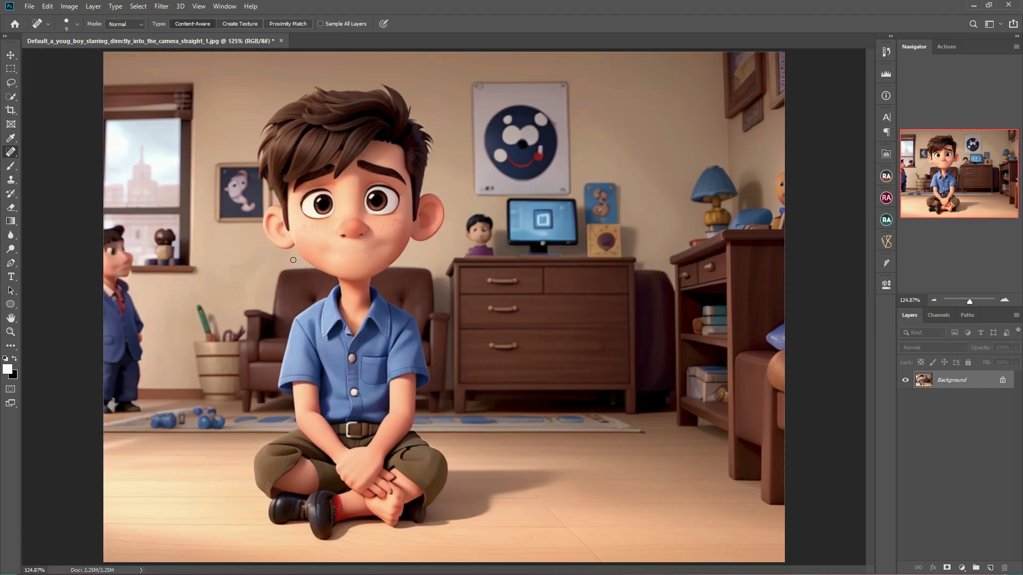
Step: Save the image for web as a JPEG at Maximum quality 100, 1024 × 768
{"action": "left_click", "coordinate": [30, 7]}
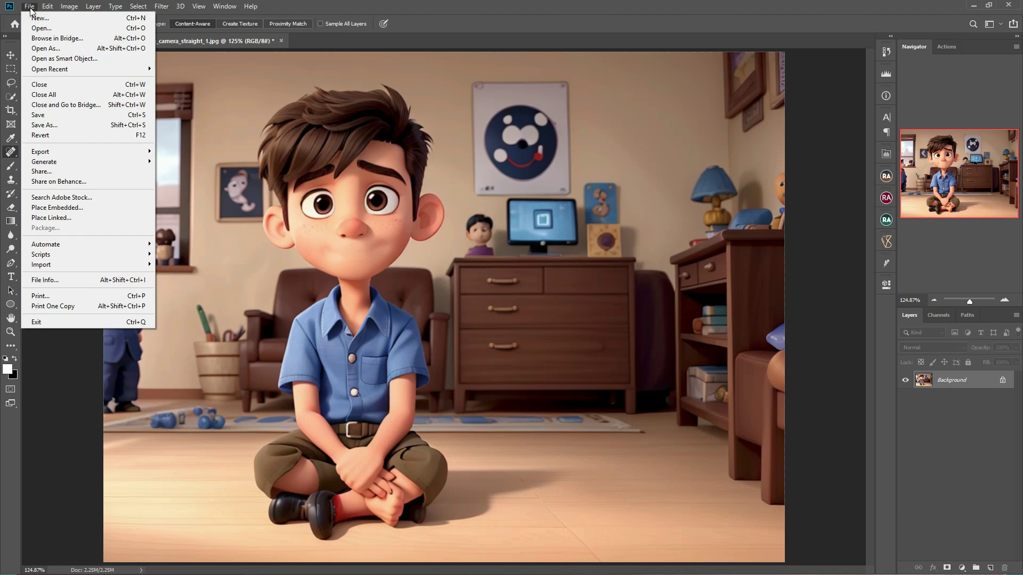
{"action": "mouse_move", "coordinate": [94, 151]}
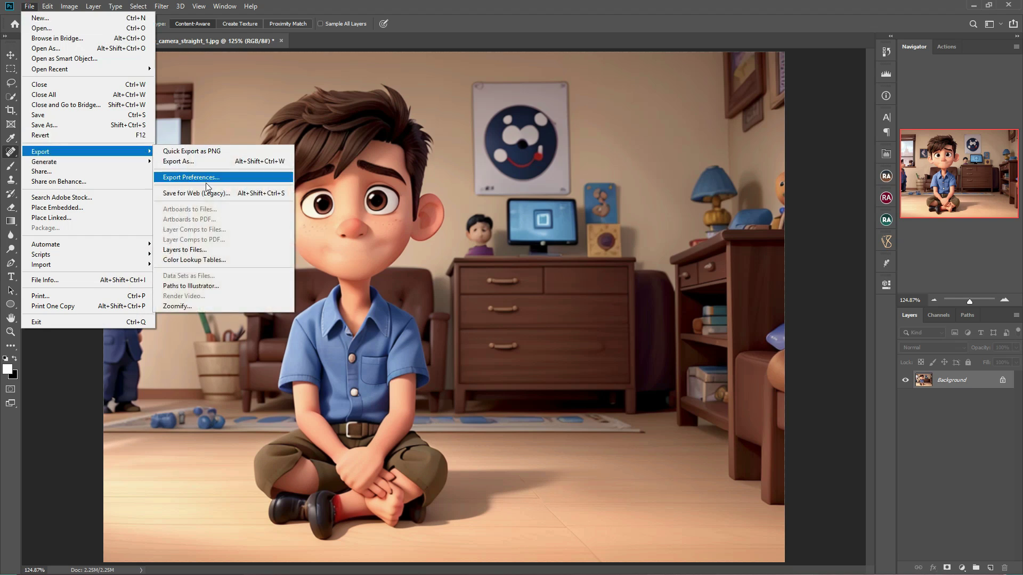
{"action": "left_click", "coordinate": [209, 194]}
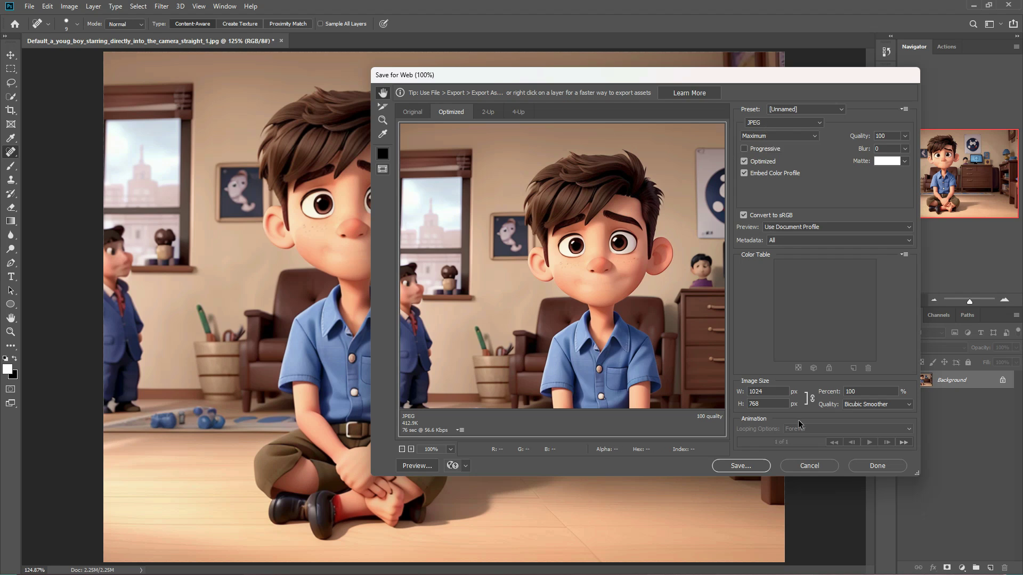
{"action": "left_click", "coordinate": [759, 467]}
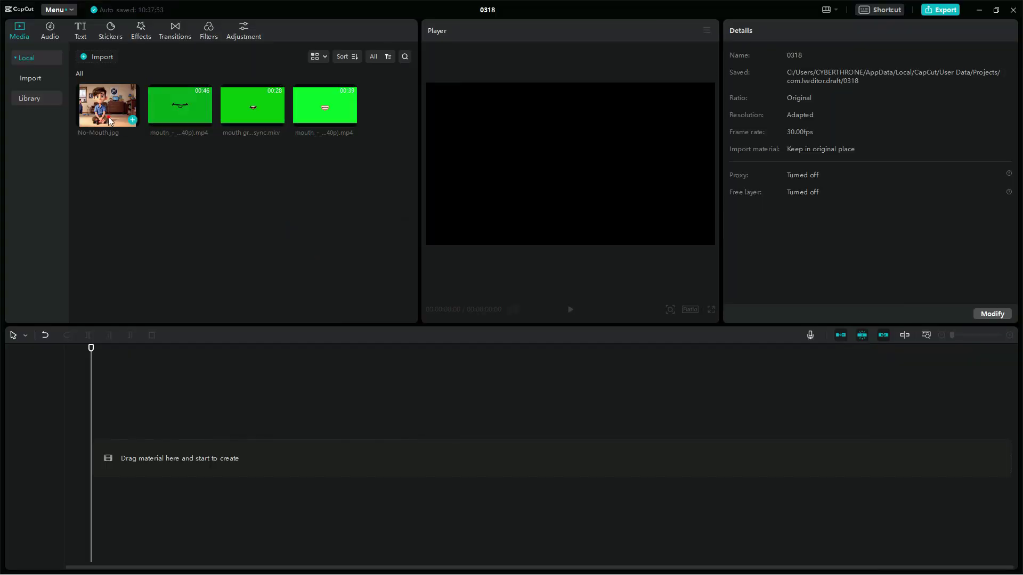
Step: Put No-Mouth.jpg on the timeline and overlay the 45-second green-screen mouth .mp4 above it
{"action": "left_click_drag", "start_coordinate": [108, 121], "coordinate": [94, 460]}
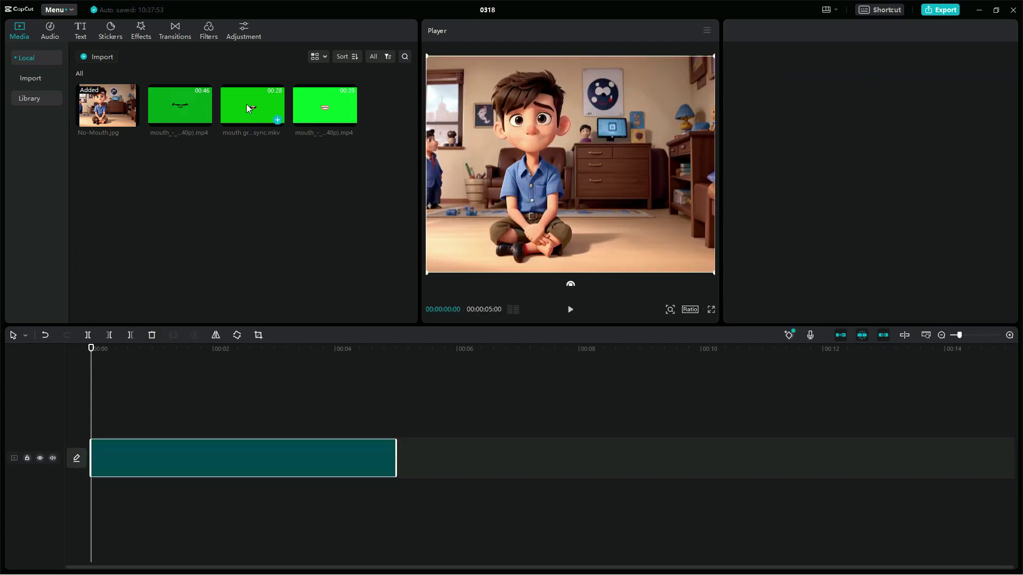
{"action": "left_click", "coordinate": [266, 109]}
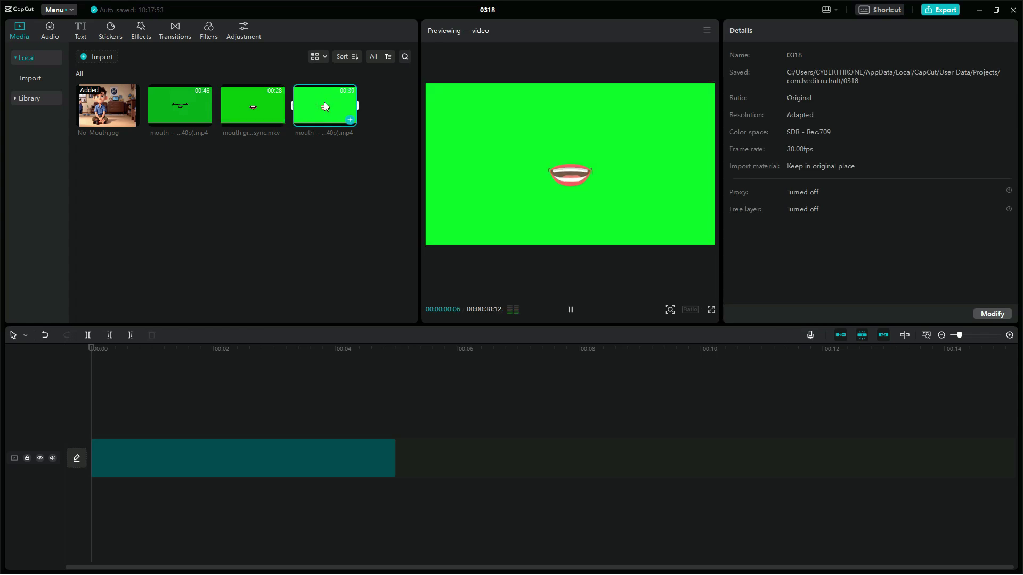
{"action": "left_click", "coordinate": [181, 106]}
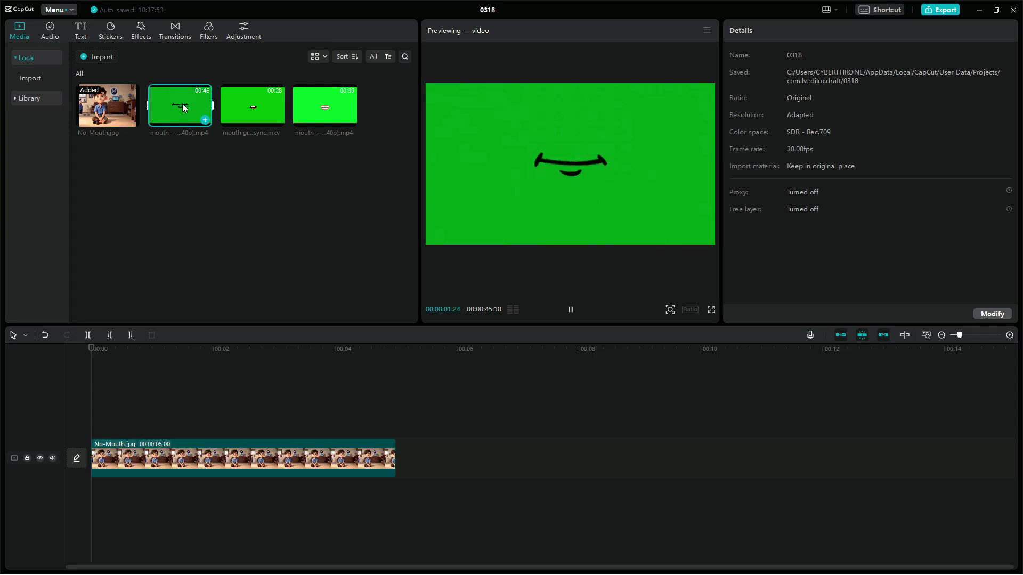
{"action": "left_click_drag", "start_coordinate": [183, 107], "coordinate": [91, 424]}
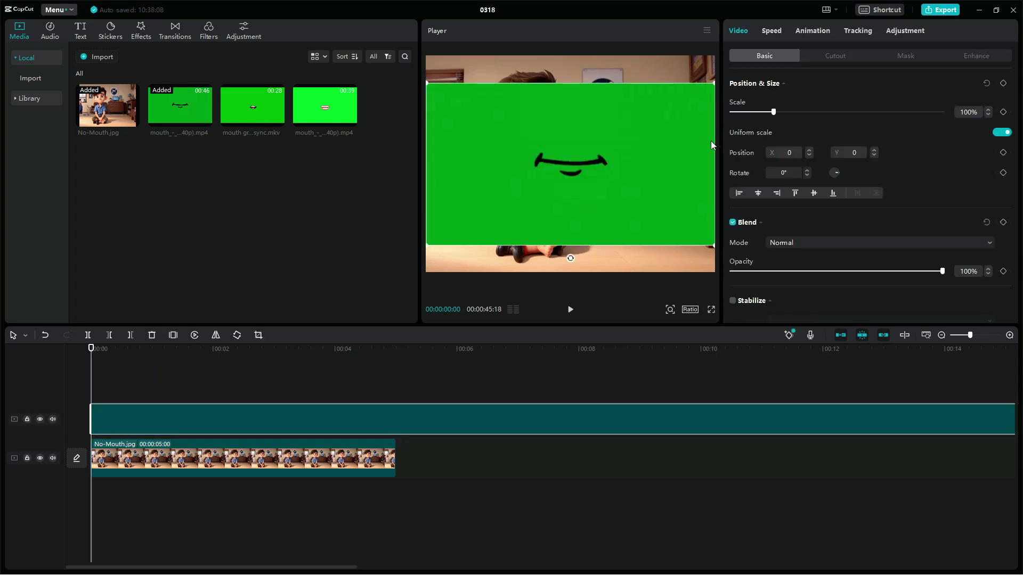
Step: Chroma-key the mouth clip's sampled green at Strength 100 with Shadow about 23
{"action": "left_click", "coordinate": [832, 58]}
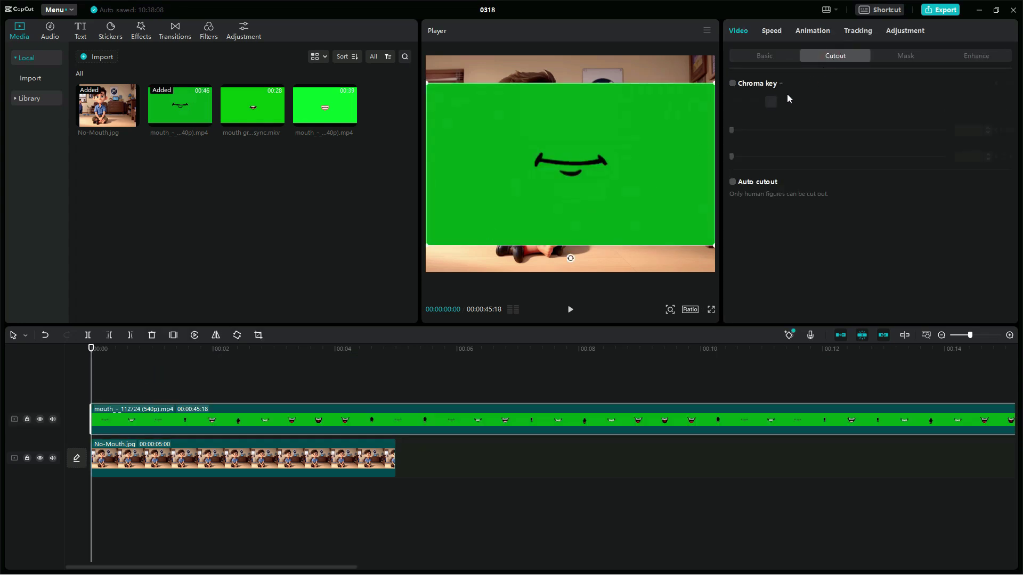
{"action": "left_click", "coordinate": [732, 85]}
{"action": "left_click", "coordinate": [771, 101]}
{"action": "left_click", "coordinate": [633, 130]}
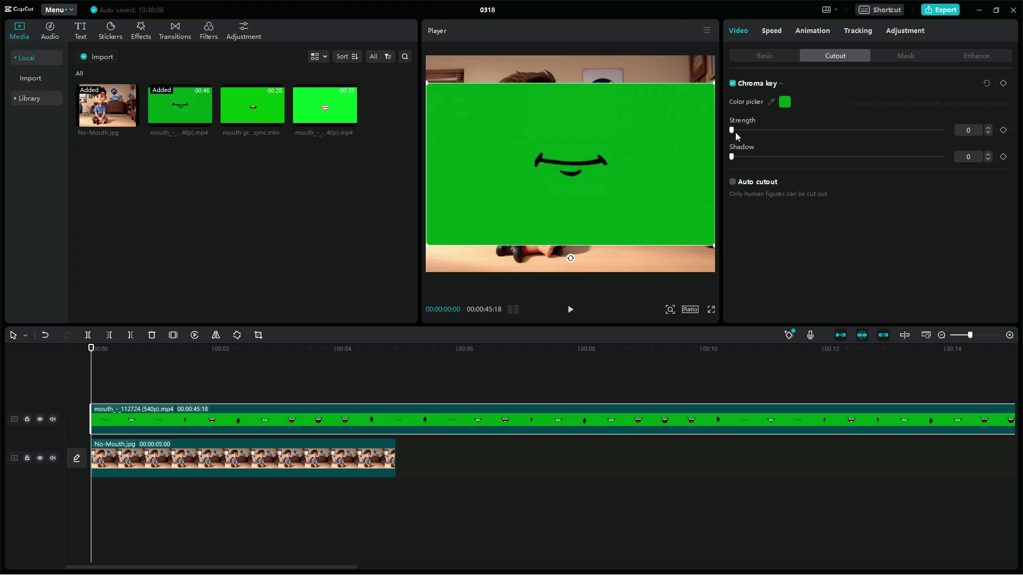
{"action": "left_click_drag", "start_coordinate": [735, 130], "coordinate": [813, 132]}
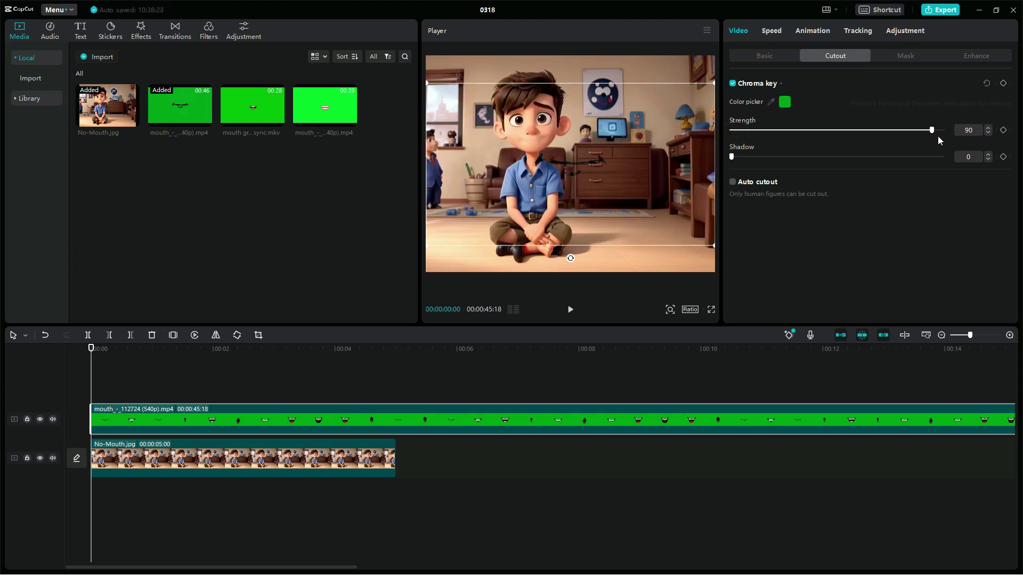
{"action": "left_click_drag", "start_coordinate": [942, 130], "coordinate": [917, 159]}
{"action": "left_click_drag", "start_coordinate": [733, 132], "coordinate": [988, 134]}
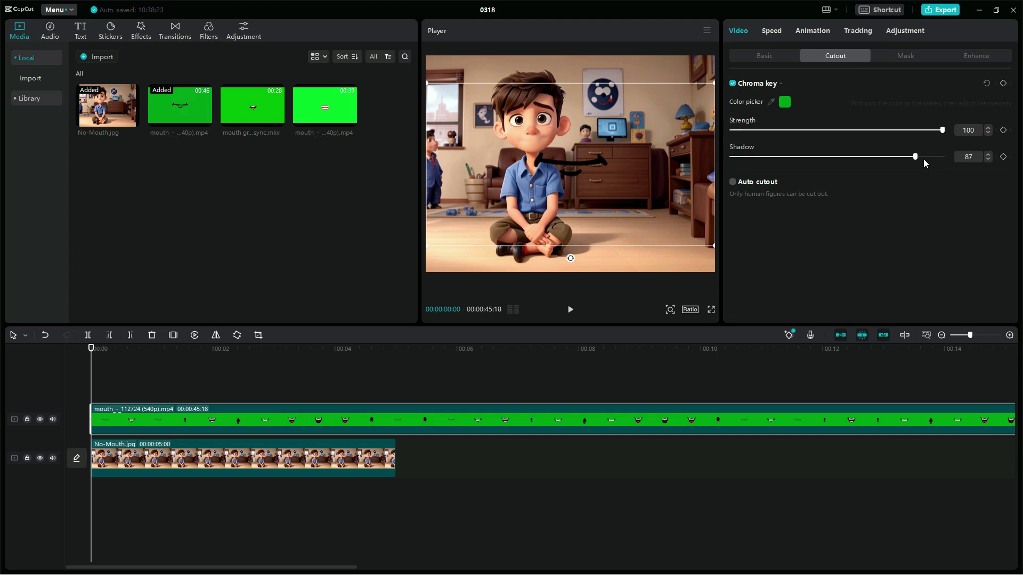
{"action": "left_click_drag", "start_coordinate": [917, 158], "coordinate": [813, 158]}
Step: Scale and position the keyed mouth overlay to fit the boy's face
{"action": "key", "text": "space"}
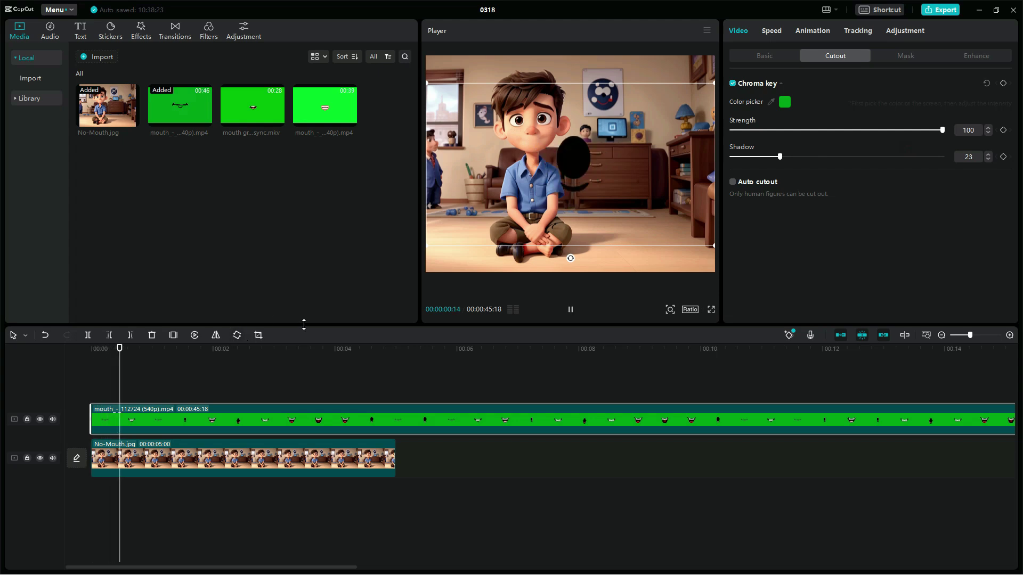
{"action": "key", "text": "space"}
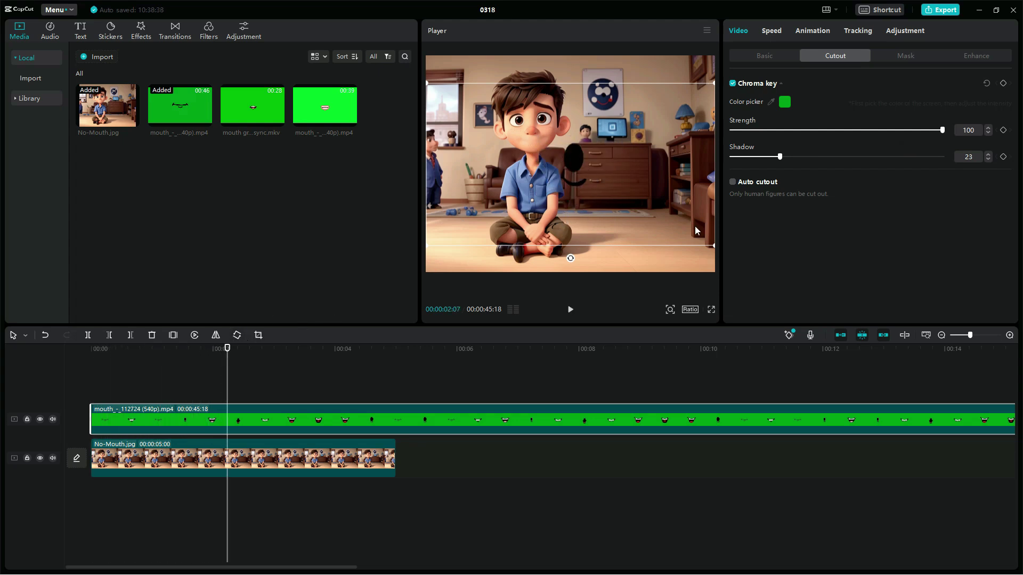
{"action": "left_click_drag", "start_coordinate": [713, 245], "coordinate": [635, 201]}
{"action": "left_click_drag", "start_coordinate": [573, 163], "coordinate": [537, 148]}
{"action": "key", "text": "space"}
{"action": "key", "text": "space"}
{"action": "left_click_drag", "start_coordinate": [597, 178], "coordinate": [572, 164]}
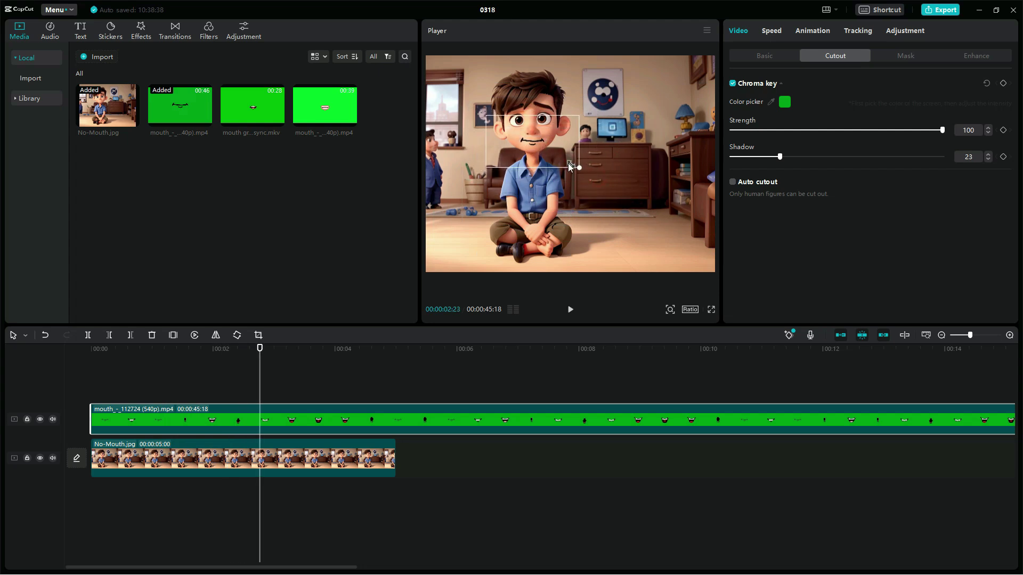
{"action": "key", "text": "space"}
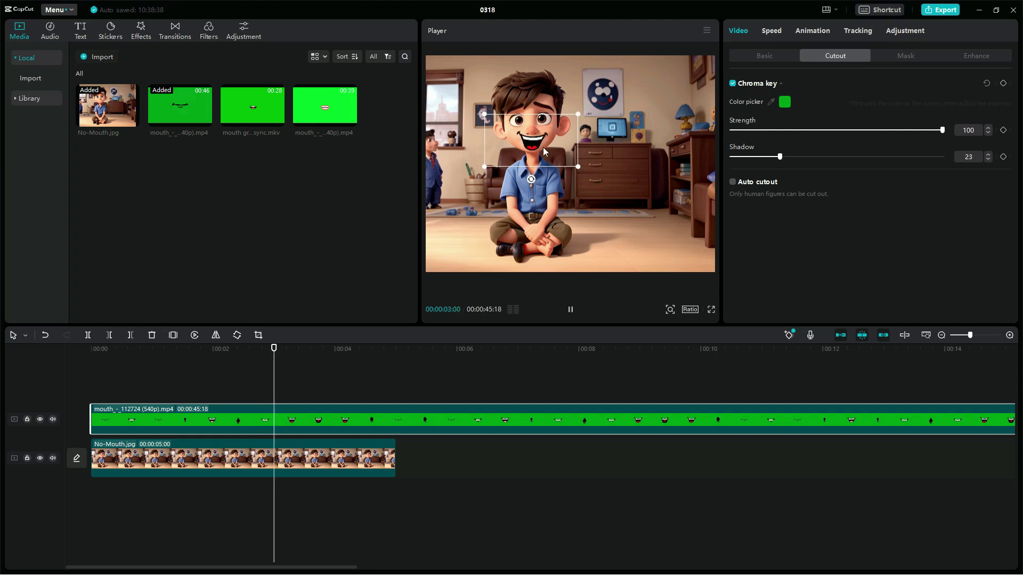
{"action": "key", "text": "space"}
{"action": "key", "text": "space"}
{"action": "key", "text": "space"}
{"action": "left_click_drag", "start_coordinate": [580, 170], "coordinate": [565, 160]}
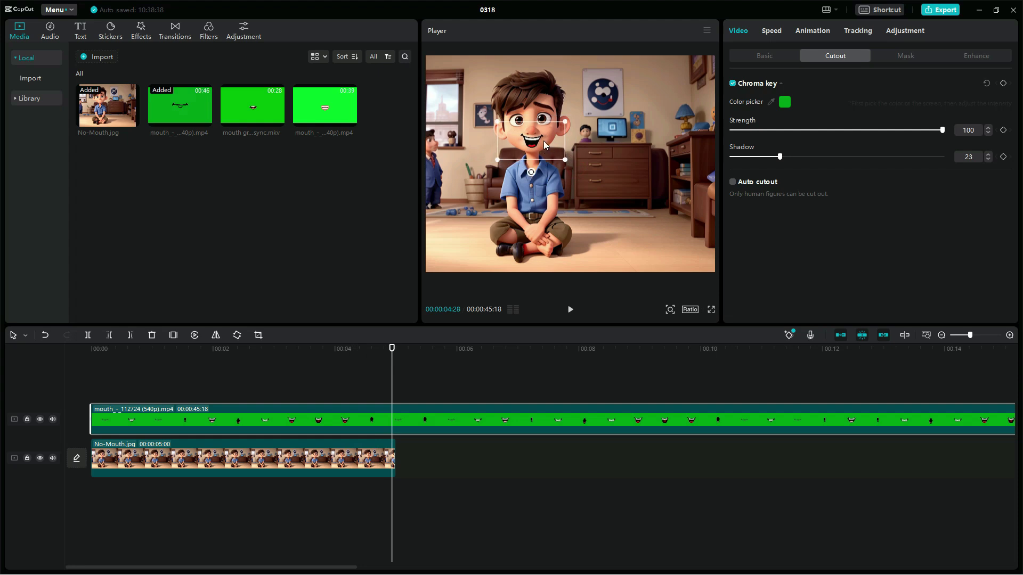
{"action": "left_click_drag", "start_coordinate": [565, 160], "coordinate": [560, 158]}
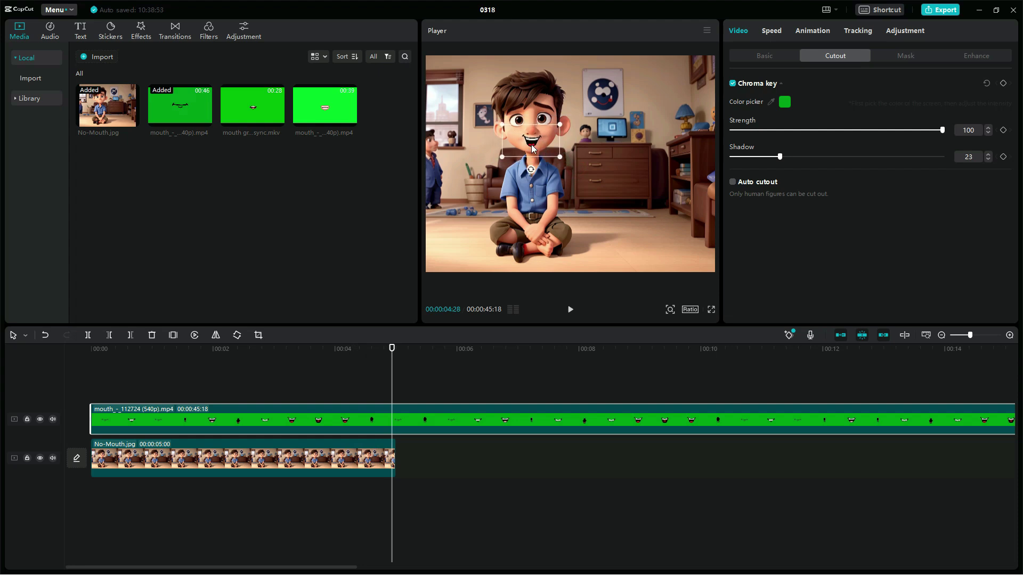
Step: Extend the No-Mouth.jpg clip to 15 seconds
{"action": "key", "text": "space"}
{"action": "key", "text": "space"}
{"action": "left_click_drag", "start_coordinate": [393, 444], "coordinate": [430, 458]}
{"action": "left_click", "coordinate": [431, 418]}
Step: Split the mouth clip at 00:15 and delete the part after it
{"action": "left_click", "coordinate": [431, 353]}
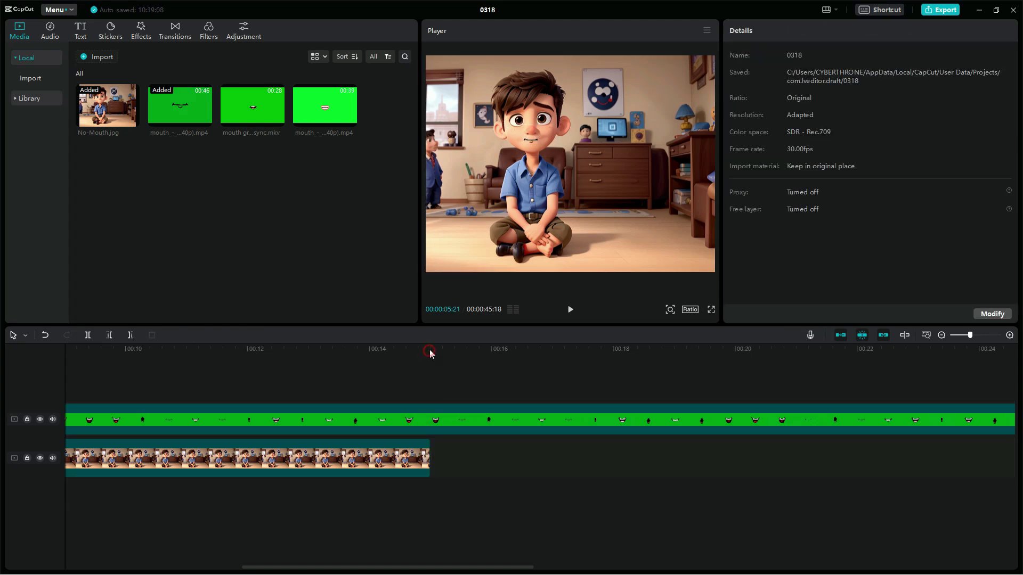
{"action": "left_click", "coordinate": [430, 349]}
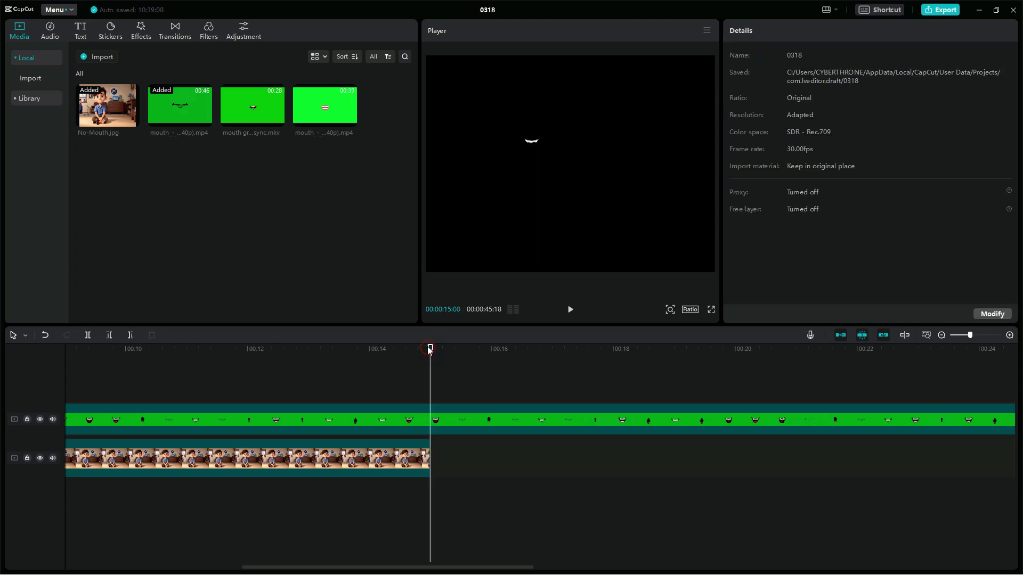
{"action": "left_click", "coordinate": [456, 421]}
{"action": "key", "text": "ctrl+b"}
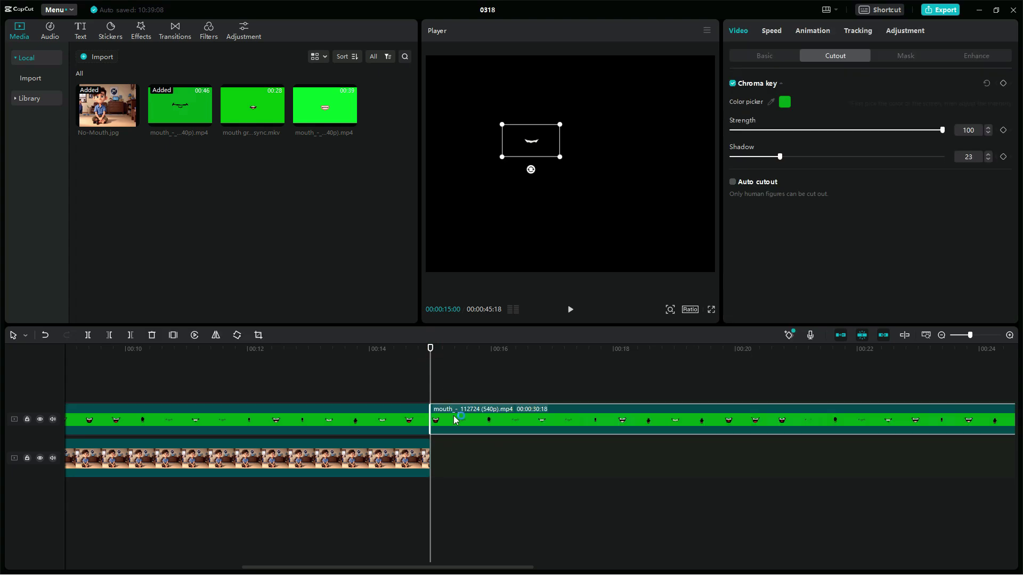
{"action": "key", "text": "Delete"}
Step: Add the mouth green-screen .mkv animation as a new top track from the start
{"action": "left_click", "coordinate": [435, 349]}
{"action": "left_click_drag", "start_coordinate": [434, 349], "coordinate": [413, 349]}
{"action": "key", "text": "Home"}
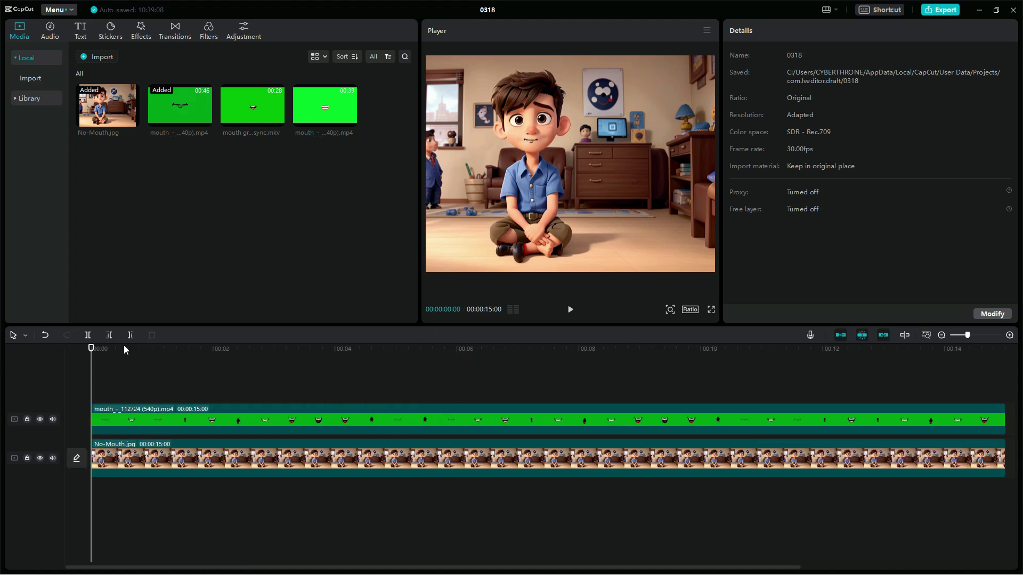
{"action": "left_click", "coordinate": [306, 420]}
{"action": "left_click_drag", "start_coordinate": [261, 103], "coordinate": [92, 390]}
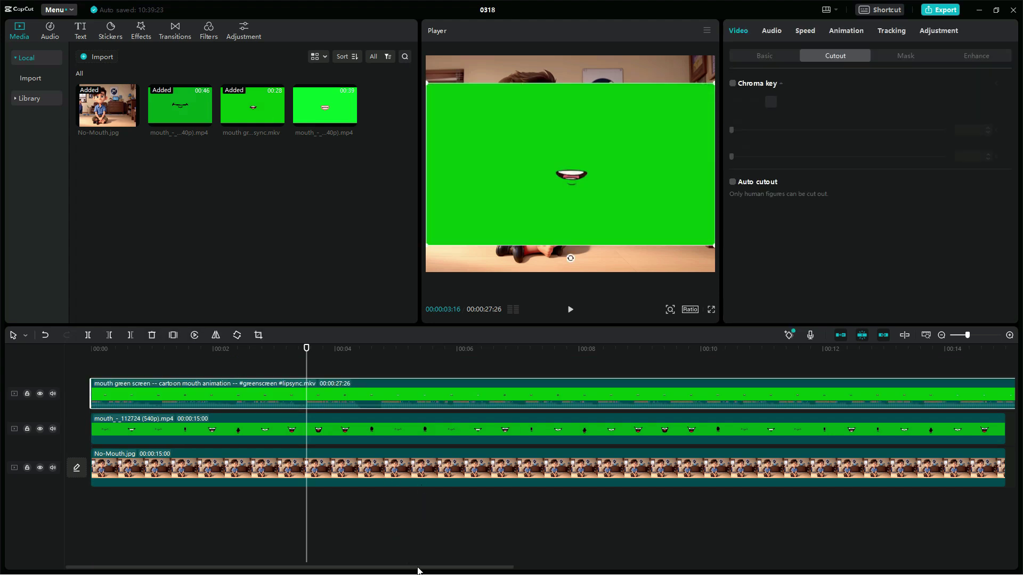
Step: Split the .mkv animation at 00:15 and delete its tail
{"action": "left_click_drag", "start_coordinate": [430, 569], "coordinate": [525, 569]}
{"action": "left_click_drag", "start_coordinate": [752, 355], "coordinate": [766, 356]}
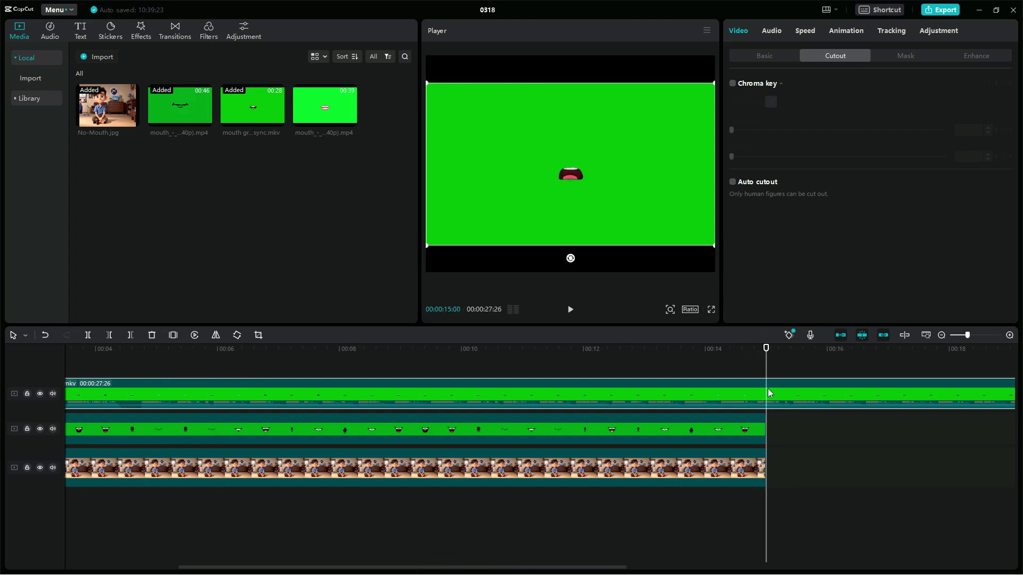
{"action": "key", "text": "ctrl+b"}
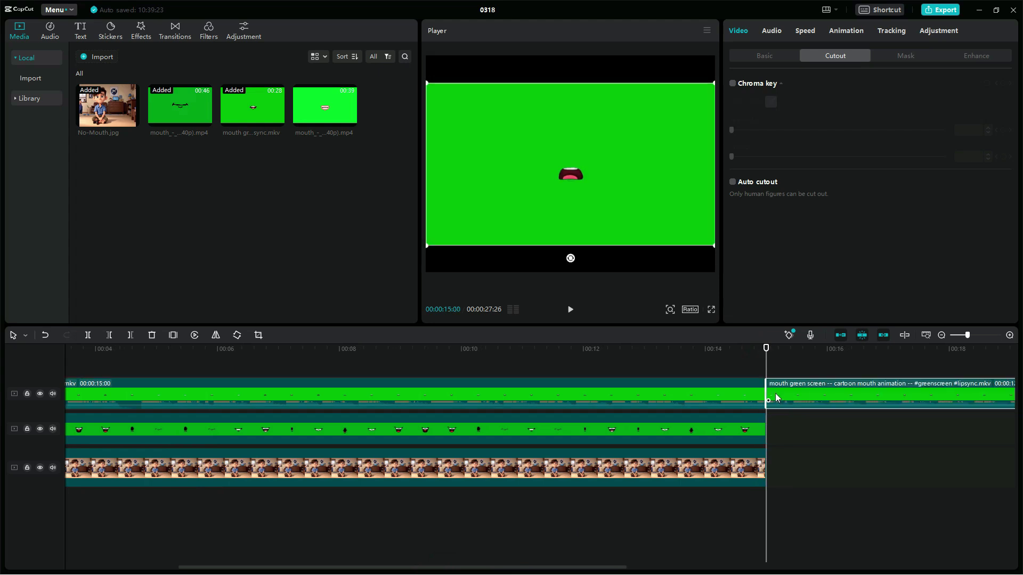
{"action": "key", "text": "Delete"}
{"action": "left_click_drag", "start_coordinate": [535, 568], "coordinate": [158, 574]}
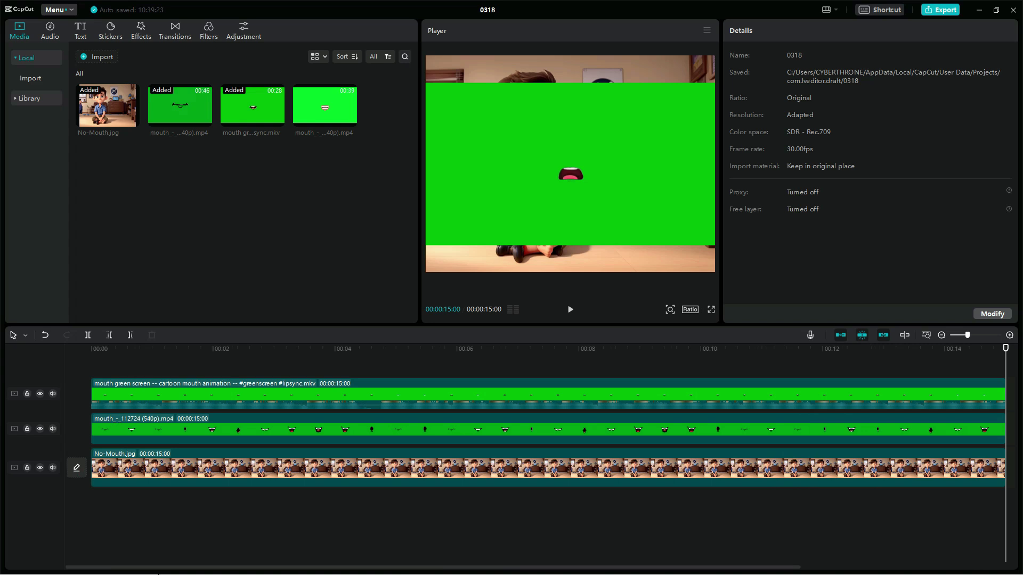
Step: Hide the earlier mp4 mouth track and select the new mouth animation
{"action": "left_click", "coordinate": [40, 429]}
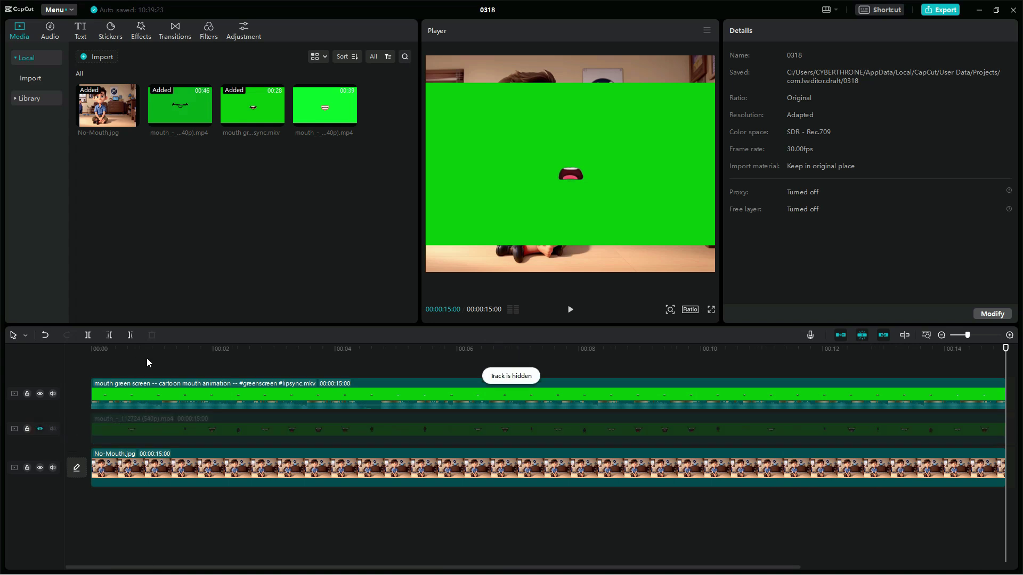
{"action": "left_click", "coordinate": [124, 353]}
{"action": "left_click", "coordinate": [613, 168]}
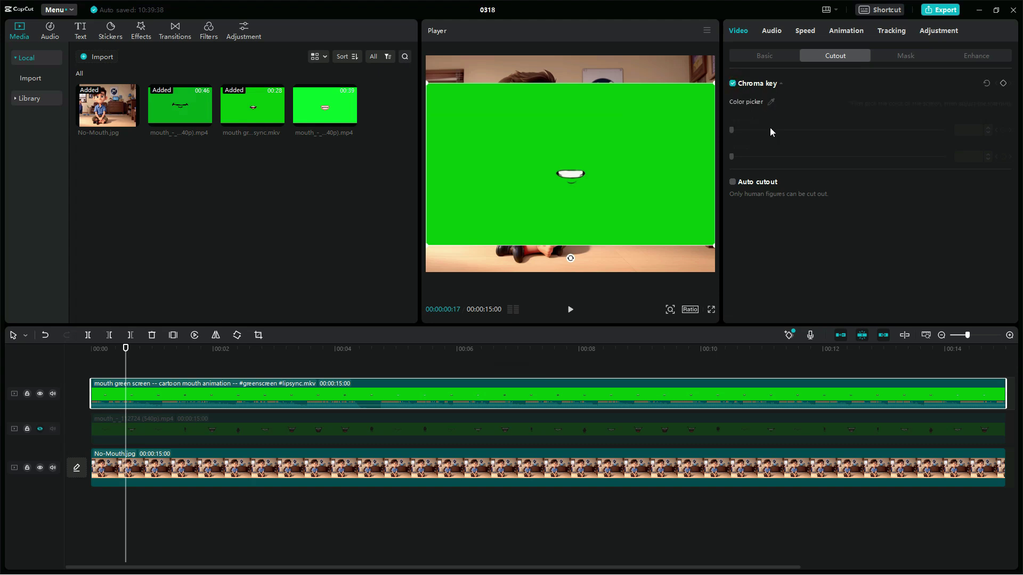
Step: Key out the .mkv mouth's green at Strength 100 and scale it onto the boy's face
{"action": "left_click", "coordinate": [613, 137]}
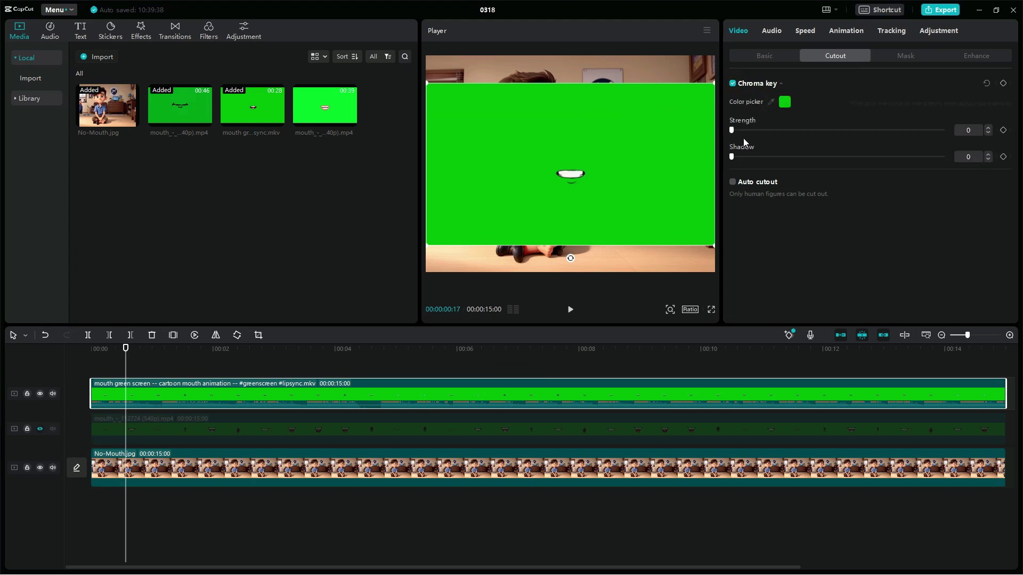
{"action": "left_click_drag", "start_coordinate": [763, 131], "coordinate": [942, 131]}
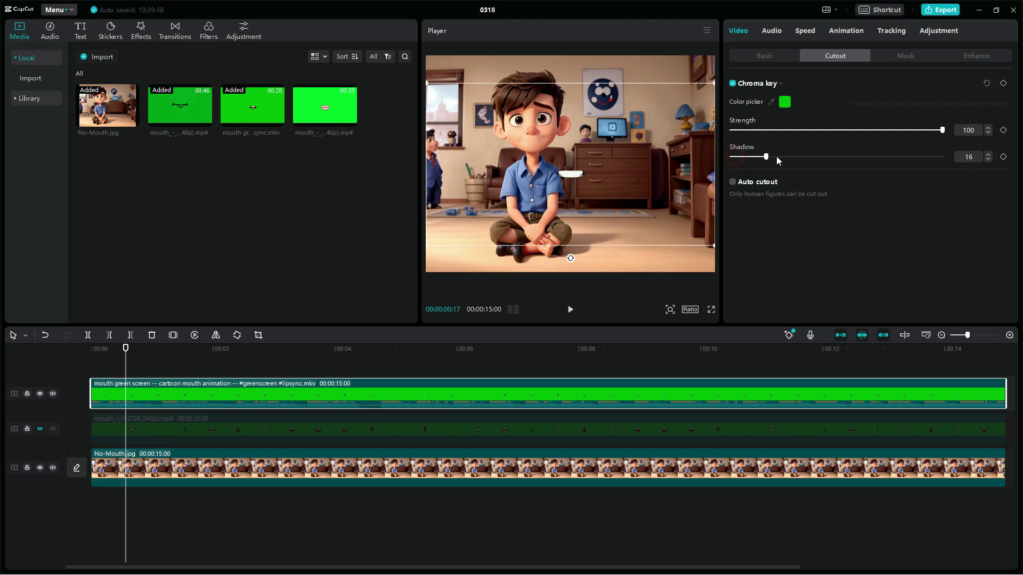
{"action": "left_click_drag", "start_coordinate": [713, 83], "coordinate": [657, 113]}
{"action": "left_click_drag", "start_coordinate": [564, 165], "coordinate": [526, 137]}
{"action": "key", "text": "space"}
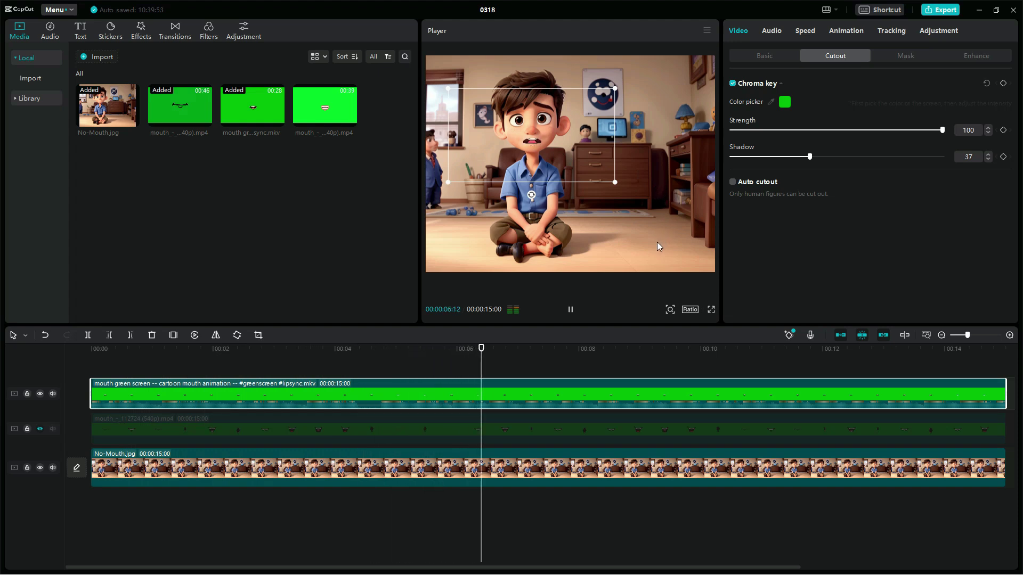
{"action": "key", "text": "space"}
{"action": "left_click", "coordinate": [503, 429]}
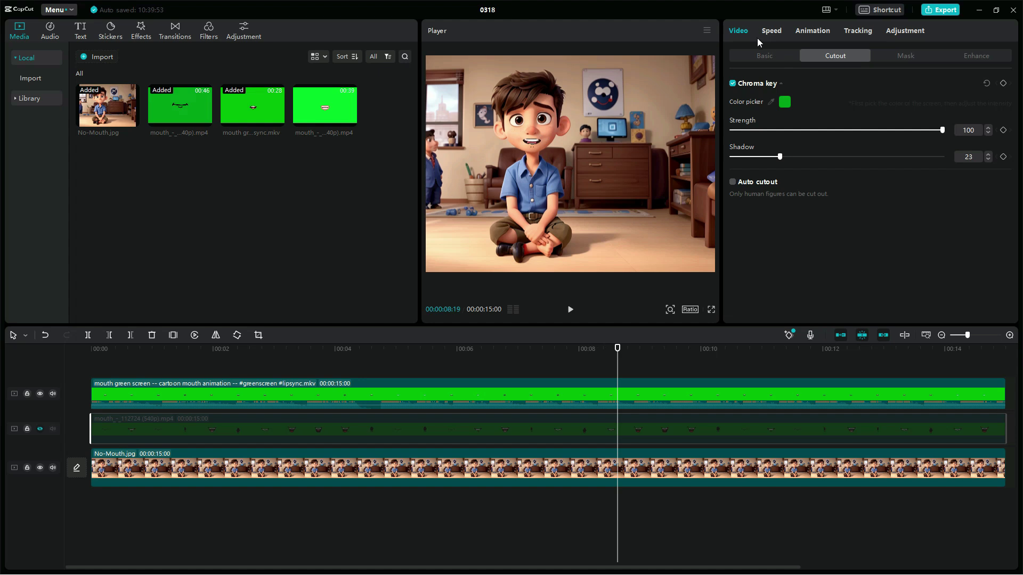
Step: Apply the Camcorder effect at the start of the timeline and preview it
{"action": "left_click", "coordinate": [143, 30]}
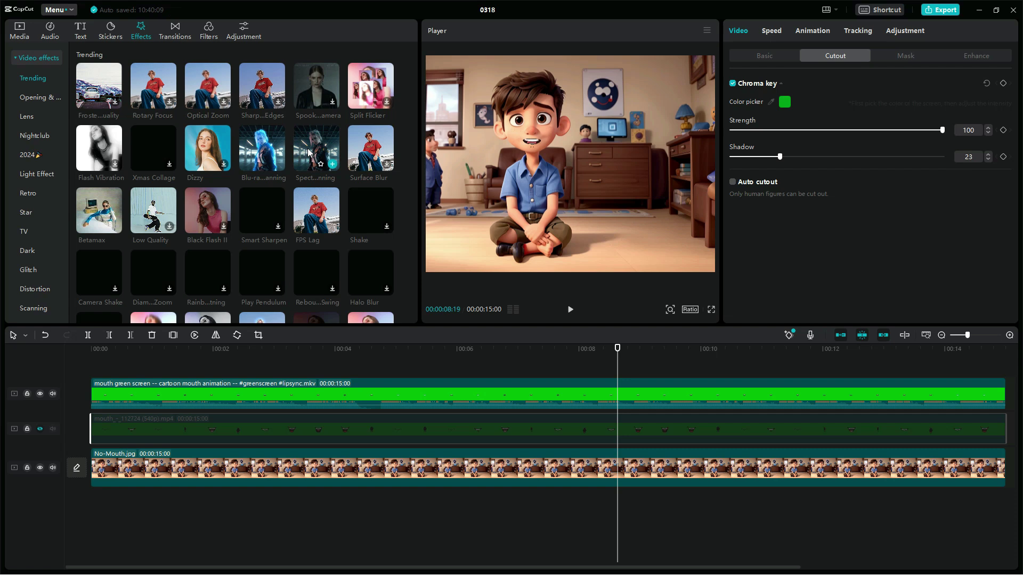
{"action": "left_click_drag", "start_coordinate": [317, 164], "coordinate": [92, 369]}
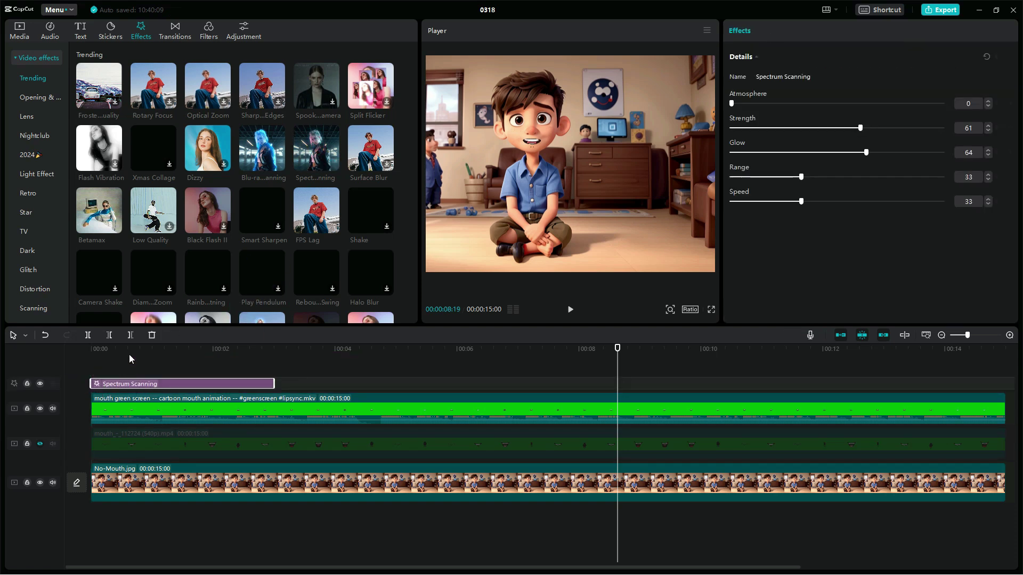
{"action": "left_click", "coordinate": [108, 350]}
{"action": "key", "text": "space"}
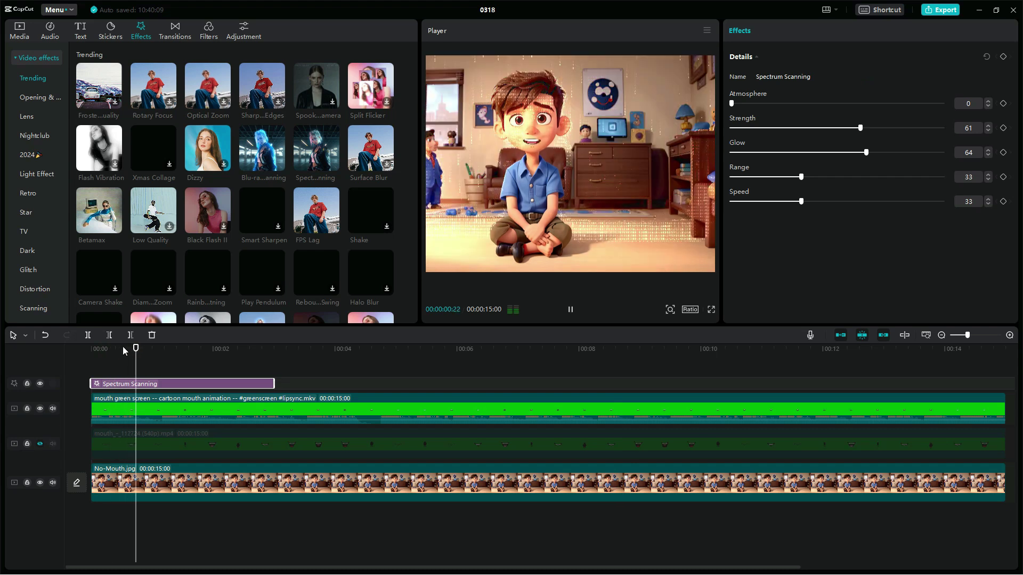
{"action": "key", "text": "space"}
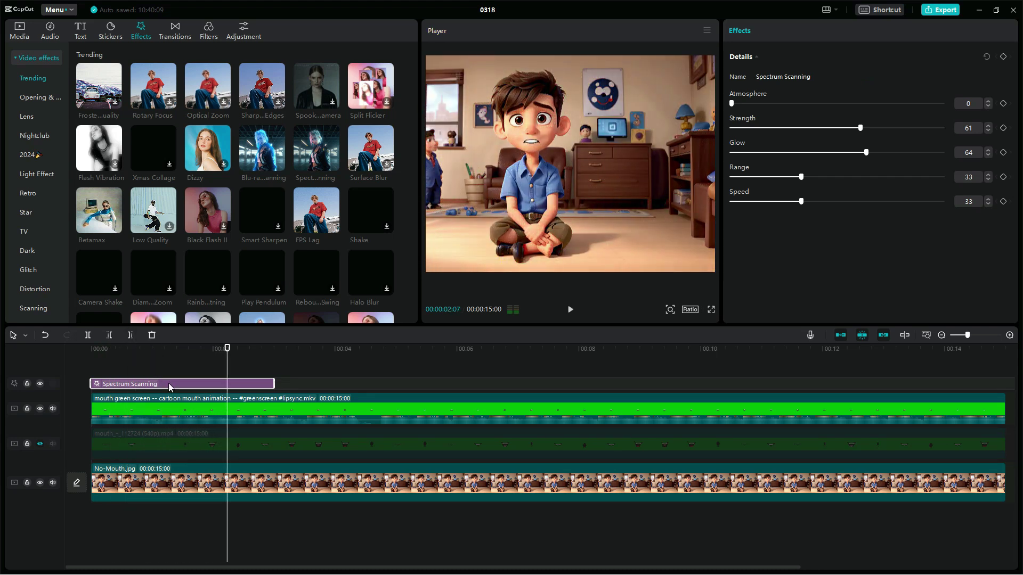
{"action": "key", "text": "space"}
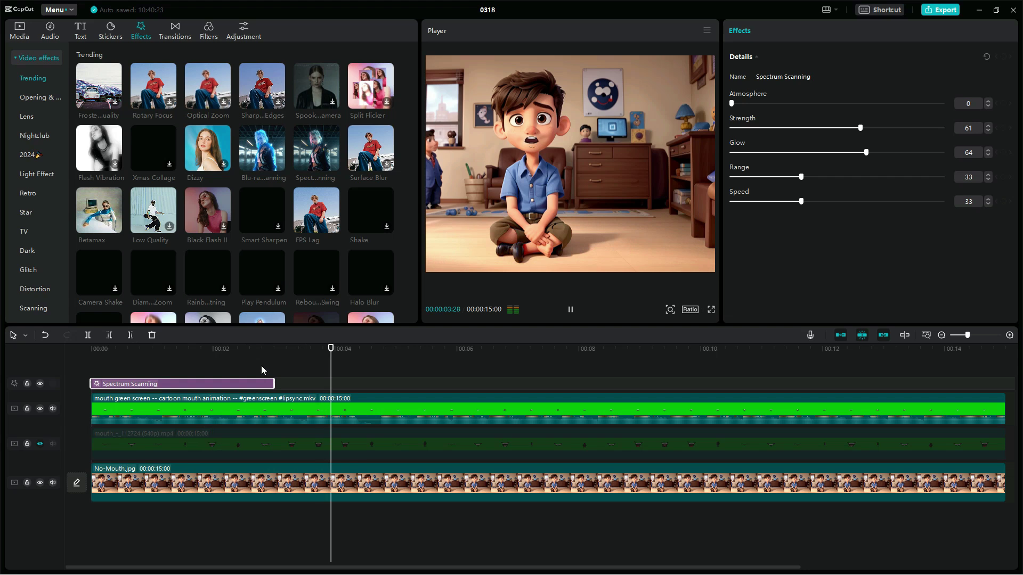
Step: Mute the green-screen mouth track's audio
{"action": "left_click", "coordinate": [296, 418]}
{"action": "left_click", "coordinate": [53, 409]}
{"action": "left_click", "coordinate": [130, 351]}
{"action": "key", "text": "space"}
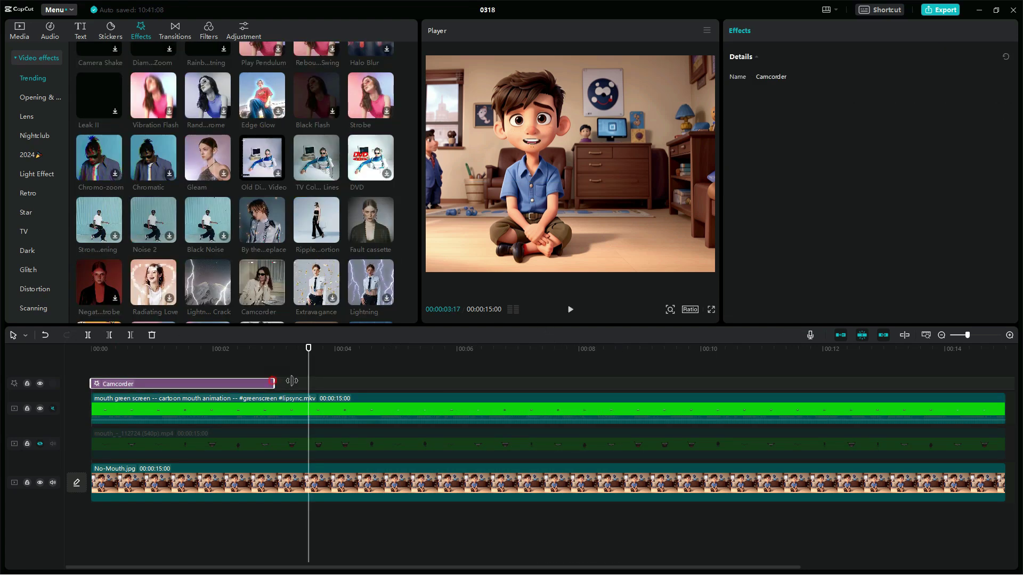
Step: Shorten the Camcorder effect and add Intro.MP3 as a new audio track
{"action": "left_click_drag", "start_coordinate": [292, 381], "coordinate": [340, 308]}
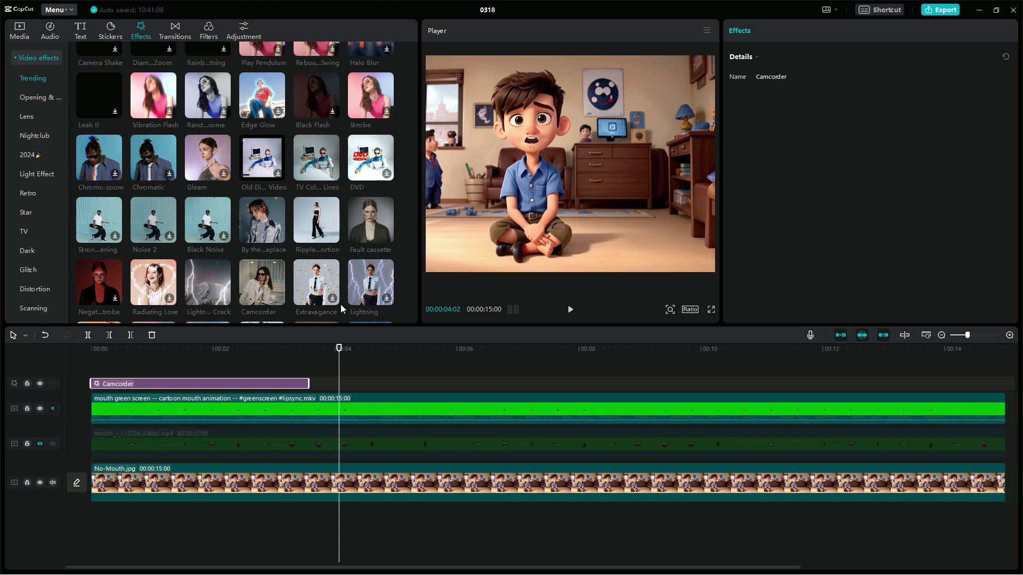
{"action": "left_click_drag", "start_coordinate": [151, 349], "coordinate": [171, 349]}
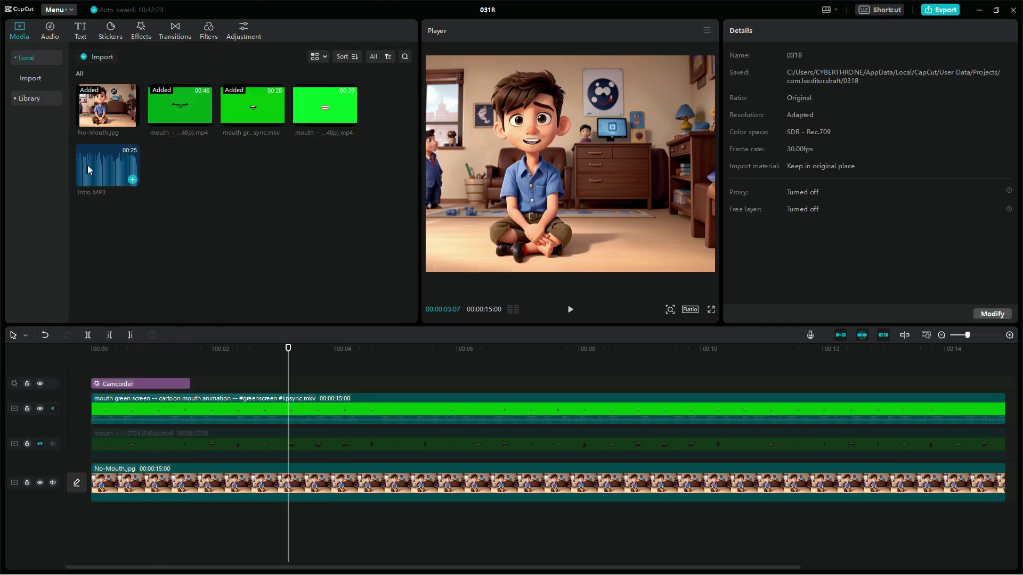
{"action": "left_click_drag", "start_coordinate": [87, 165], "coordinate": [89, 523]}
Step: Preview the video with the music and shift Intro.MP3 slightly earlier
{"action": "left_click", "coordinate": [101, 350]}
{"action": "key", "text": "space"}
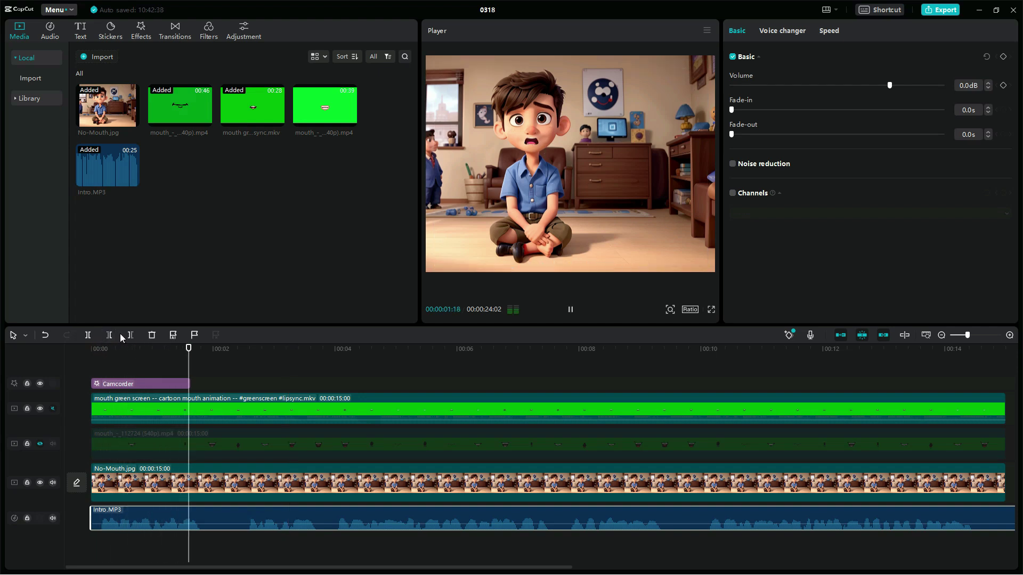
{"action": "left_click", "coordinate": [101, 350]}
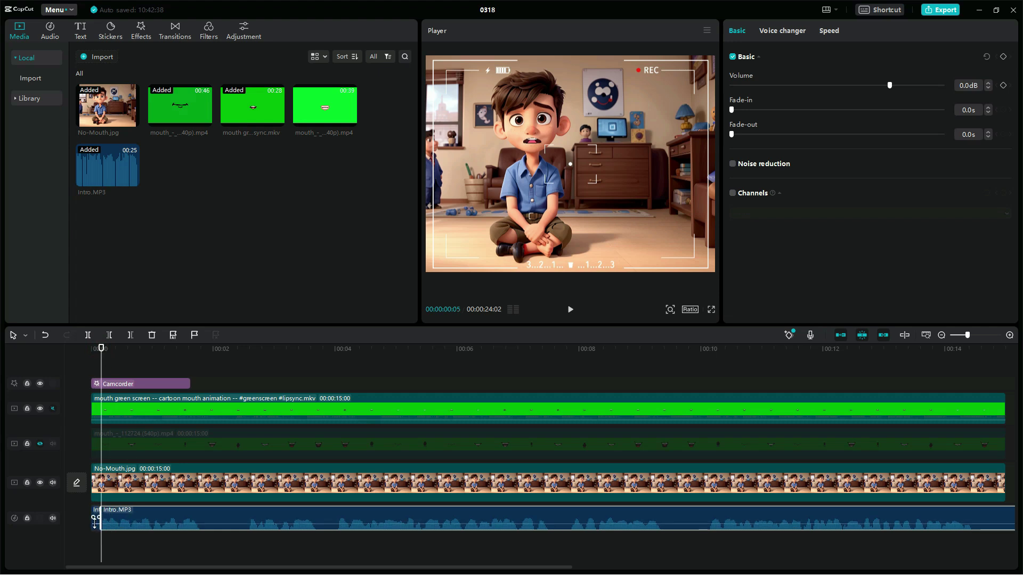
{"action": "left_click", "coordinate": [132, 503]}
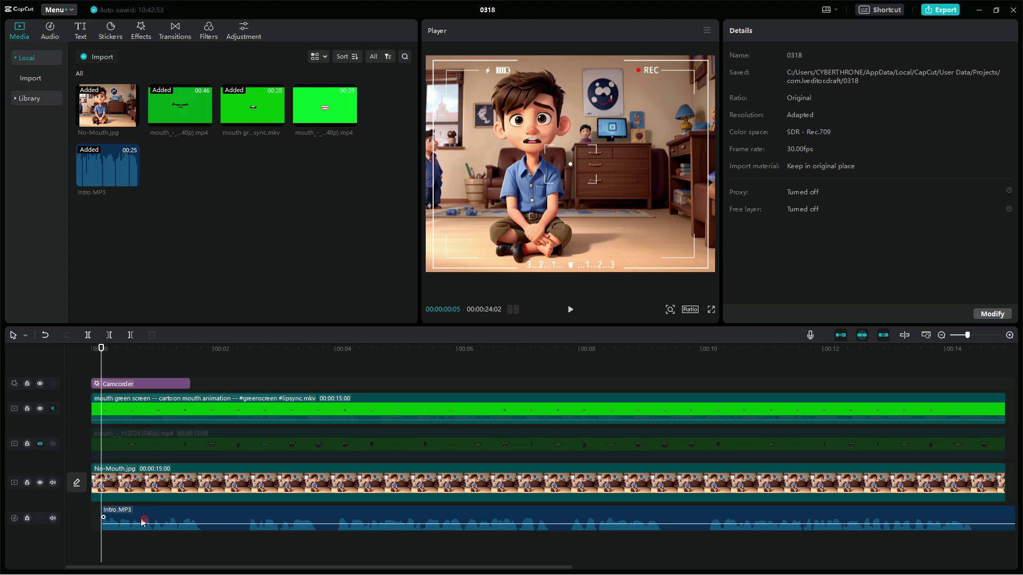
{"action": "left_click_drag", "start_coordinate": [136, 523], "coordinate": [123, 523]}
Step: Cut the first unwanted section out of Intro.MP3 and close the gap
{"action": "left_click_drag", "start_coordinate": [100, 349], "coordinate": [190, 349]}
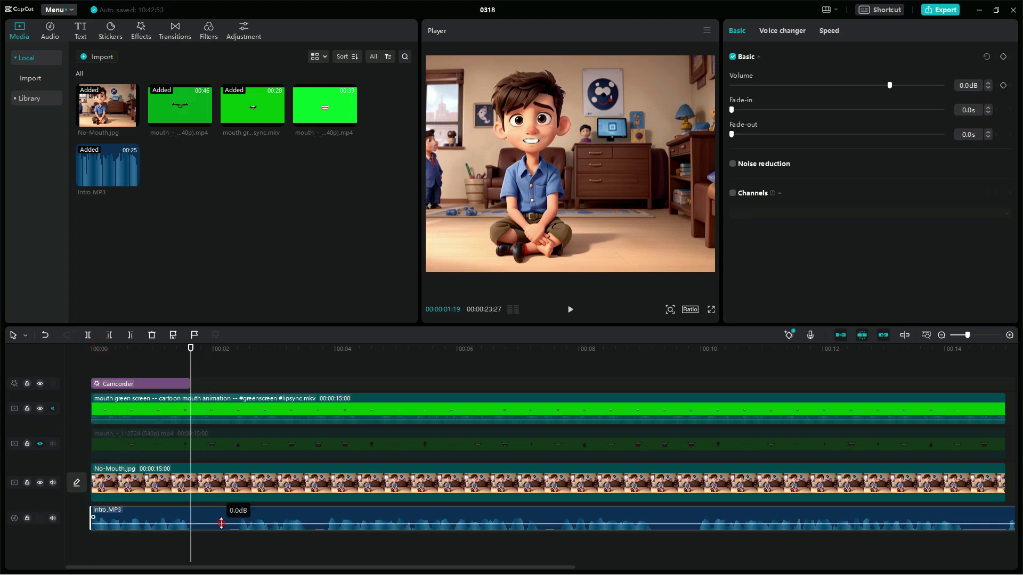
{"action": "key", "text": "ctrl+b"}
{"action": "left_click", "coordinate": [233, 498]}
{"action": "left_click", "coordinate": [238, 499]}
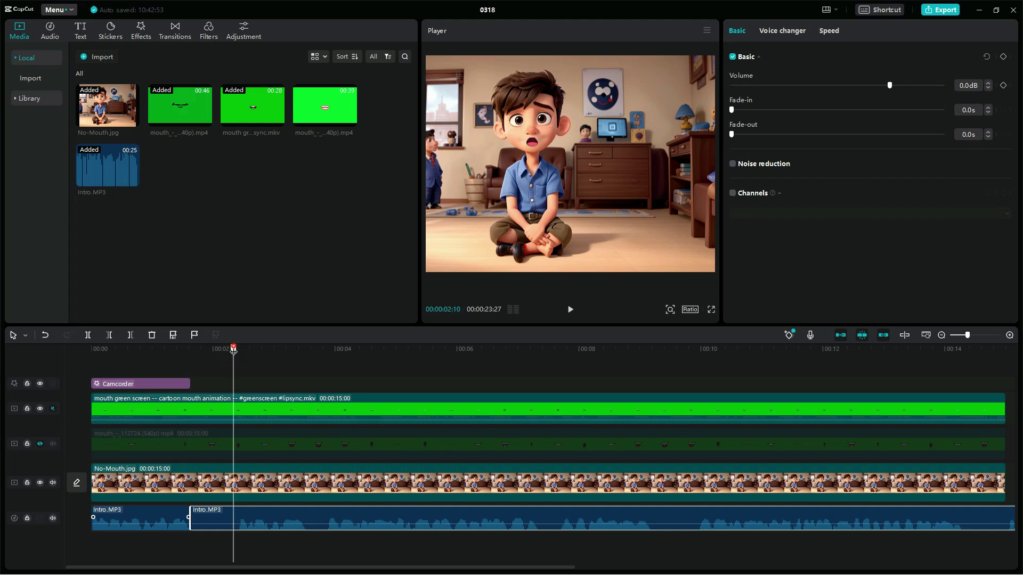
{"action": "key", "text": "ctrl+b"}
{"action": "key", "text": "Delete"}
{"action": "left_click_drag", "start_coordinate": [273, 516], "coordinate": [241, 515]}
Step: Play back the join and split Intro.MP3 at the next two cut points
{"action": "left_click", "coordinate": [189, 430]}
{"action": "key", "text": "space"}
{"action": "left_click", "coordinate": [264, 522]}
{"action": "key", "text": "ctrl+b"}
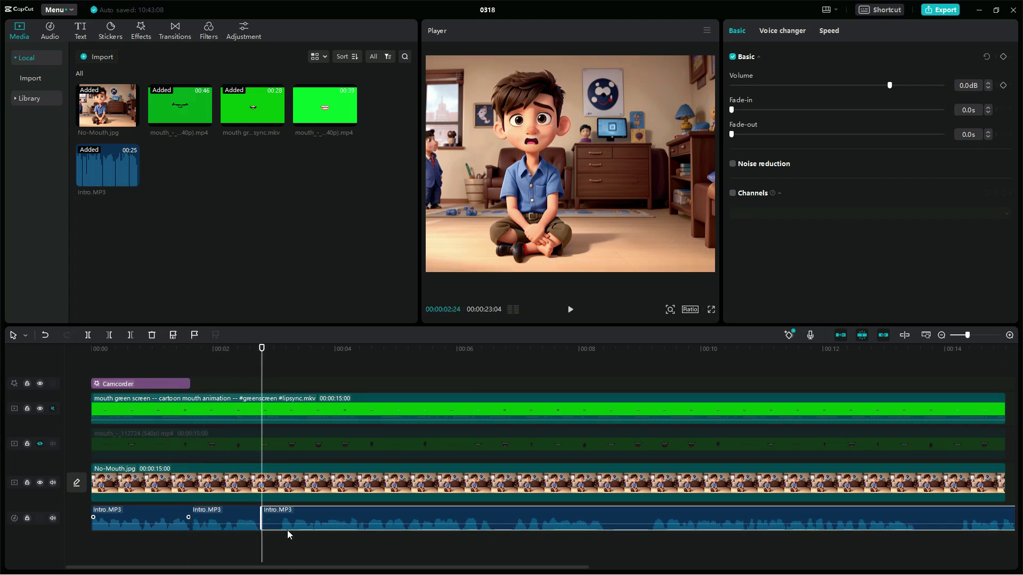
{"action": "left_click", "coordinate": [283, 351]}
{"action": "left_click_drag", "start_coordinate": [276, 347], "coordinate": [269, 347]}
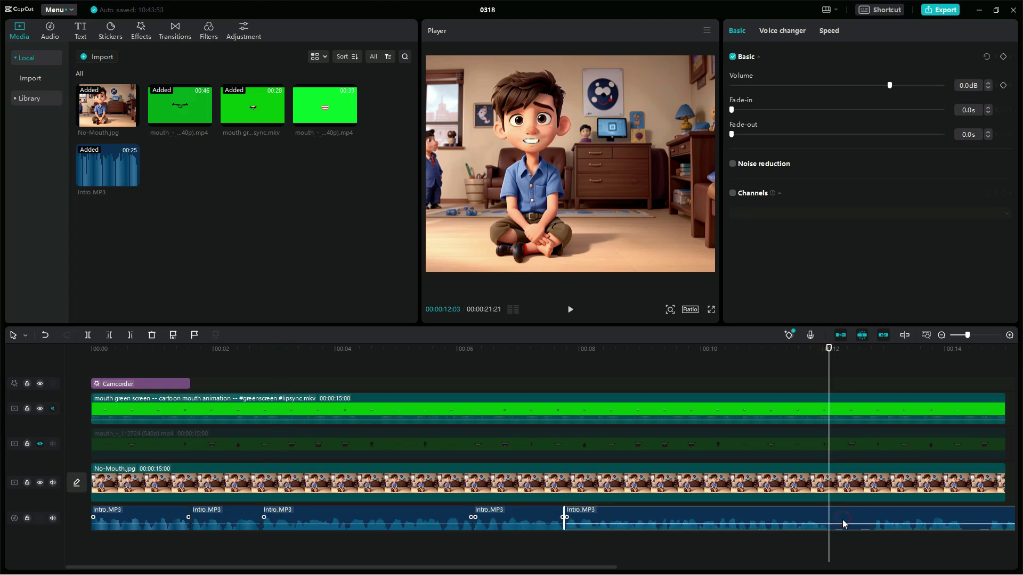
{"action": "key", "text": "ctrl+b"}
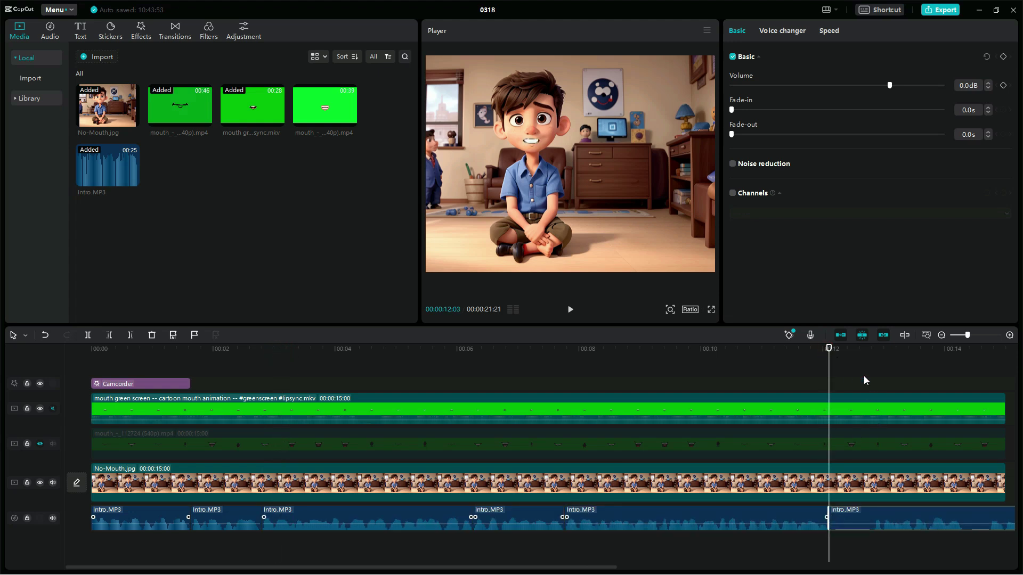
Step: Delete another unwanted music section and slide the remaining piece left to close the gap
{"action": "left_click", "coordinate": [863, 376]}
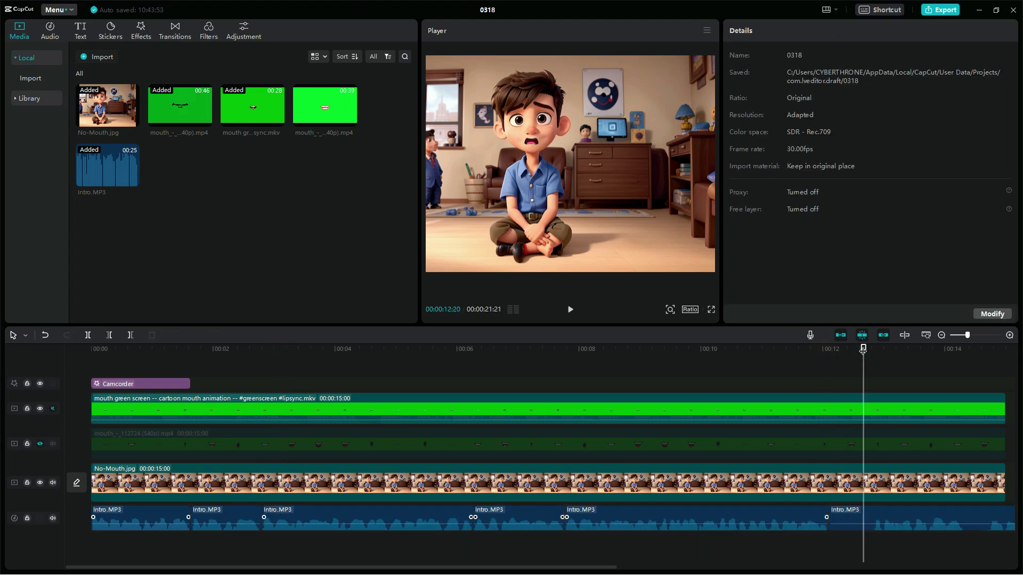
{"action": "left_click", "coordinate": [860, 518]}
{"action": "key", "text": "ctrl+b"}
{"action": "left_click", "coordinate": [858, 514]}
{"action": "key", "text": "Delete"}
{"action": "left_click", "coordinate": [897, 513]}
{"action": "left_click_drag", "start_coordinate": [898, 514], "coordinate": [850, 514]}
{"action": "left_click_drag", "start_coordinate": [632, 568], "coordinate": [796, 568]}
Step: Trim Intro.MP3 so it ends with the video at 00:15:00
{"action": "left_click", "coordinate": [645, 349]}
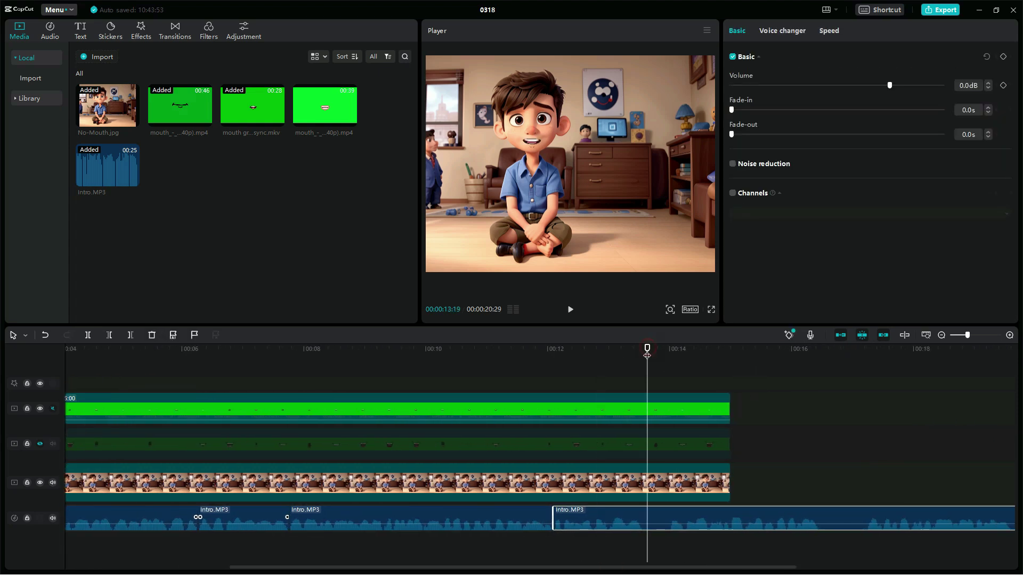
{"action": "key", "text": "ctrl+b"}
{"action": "left_click", "coordinate": [670, 356]}
{"action": "left_click", "coordinate": [668, 518]}
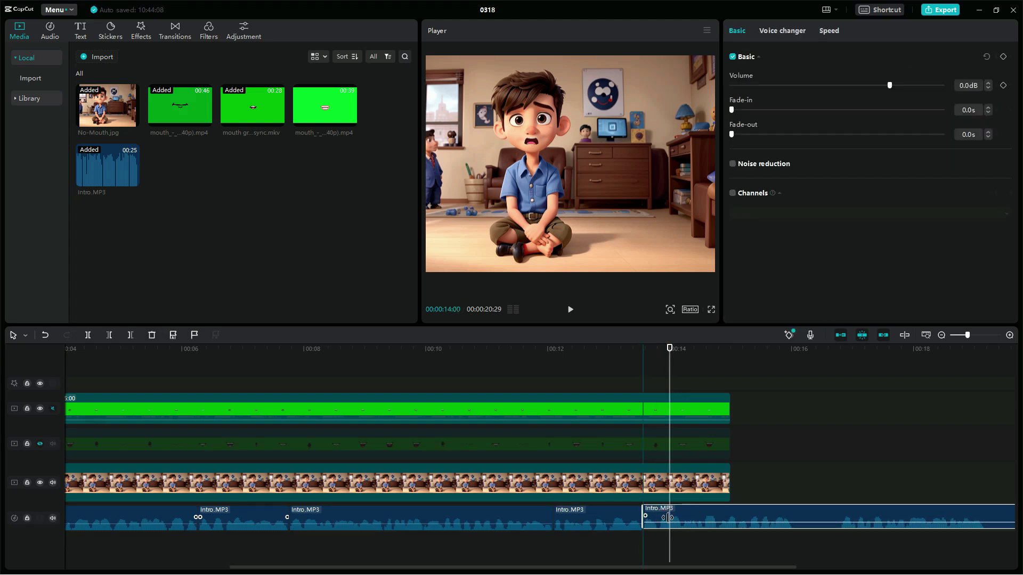
{"action": "left_click_drag", "start_coordinate": [669, 369], "coordinate": [732, 367]}
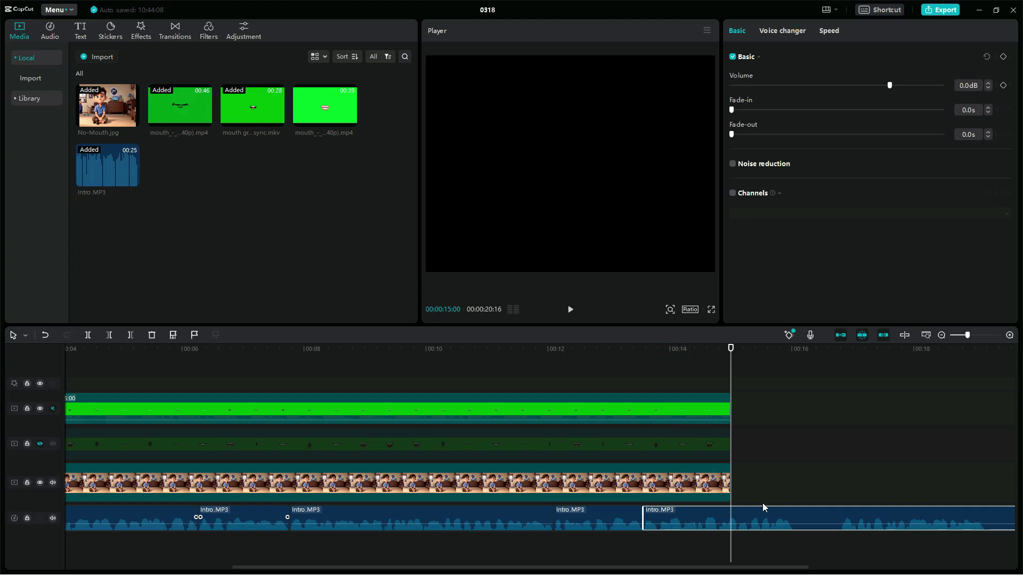
{"action": "key", "text": "ctrl+b"}
{"action": "key", "text": "Delete"}
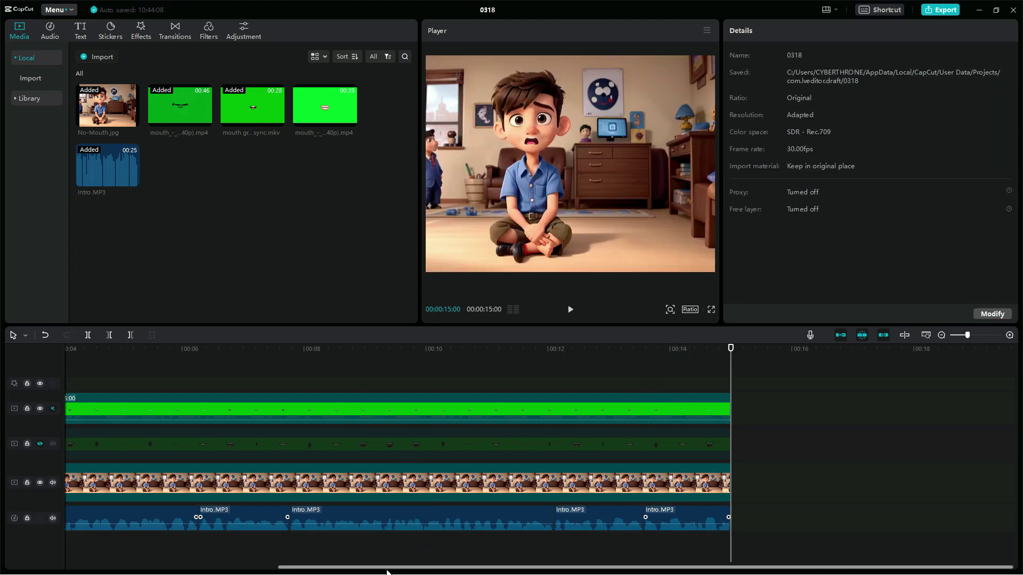
{"action": "left_click_drag", "start_coordinate": [389, 568], "coordinate": [160, 568]}
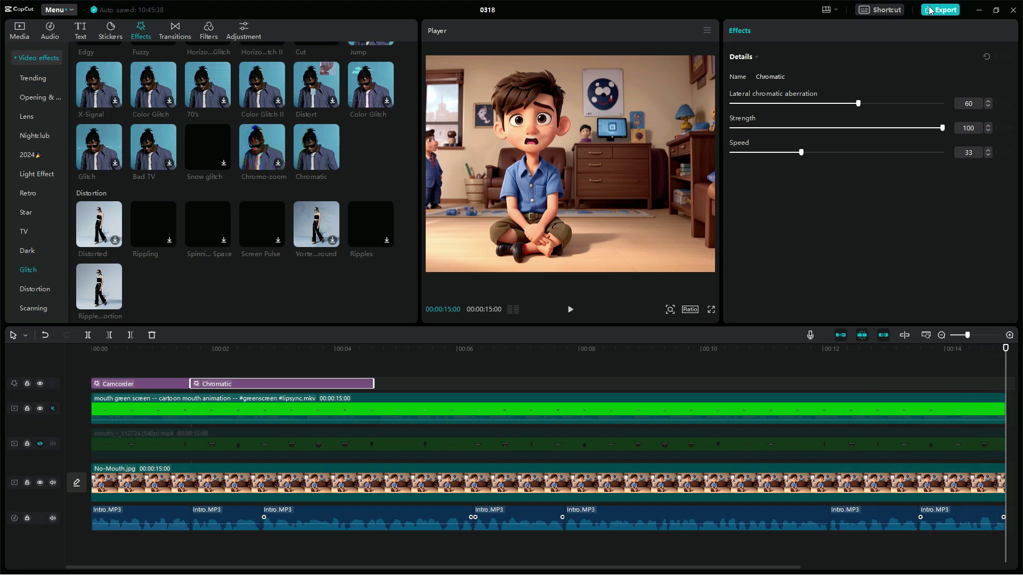
Step: Open the Export dialog to prepare a 1080P mp4 export
{"action": "left_click", "coordinate": [914, 14]}
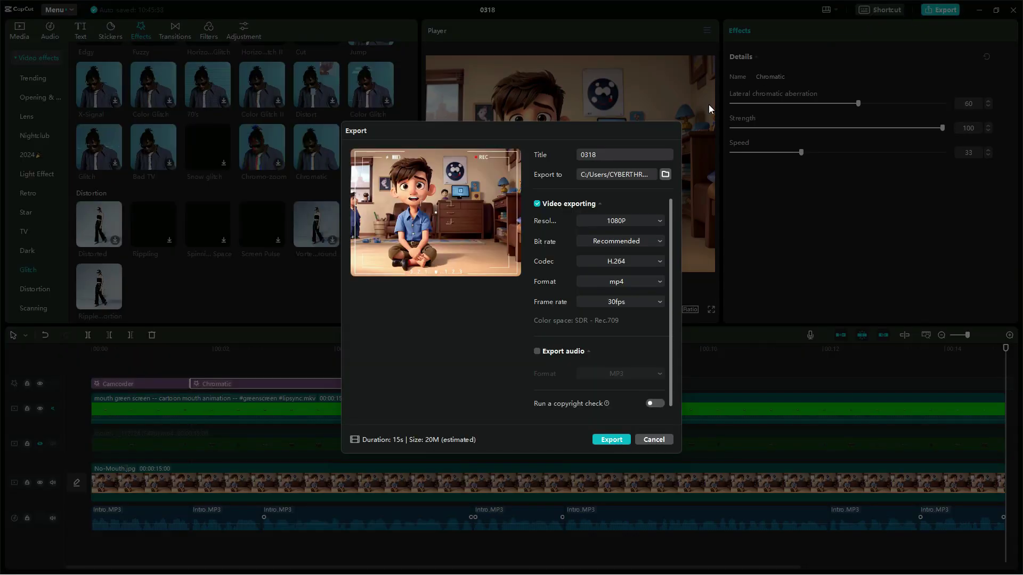